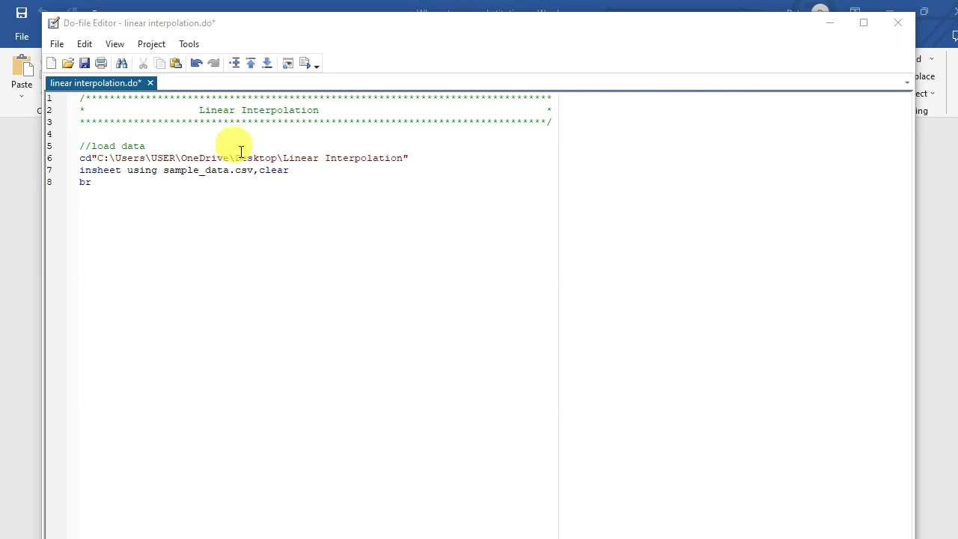
# Step: Run the do-file lines that set the working folder, import sample_data.csv with clear, and browse the data
pyautogui.moveTo(81, 158); pyautogui.dragTo(113, 186)
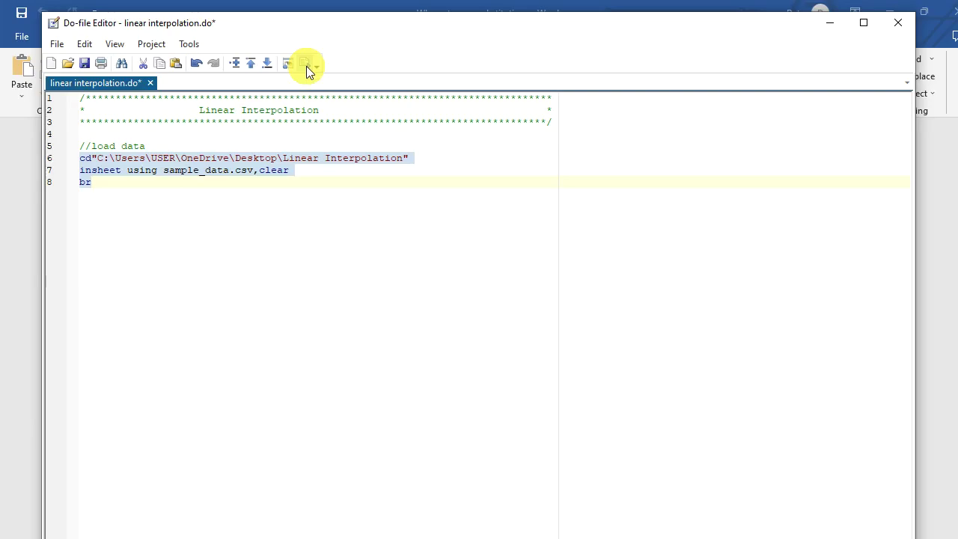
pyautogui.click(306, 65)
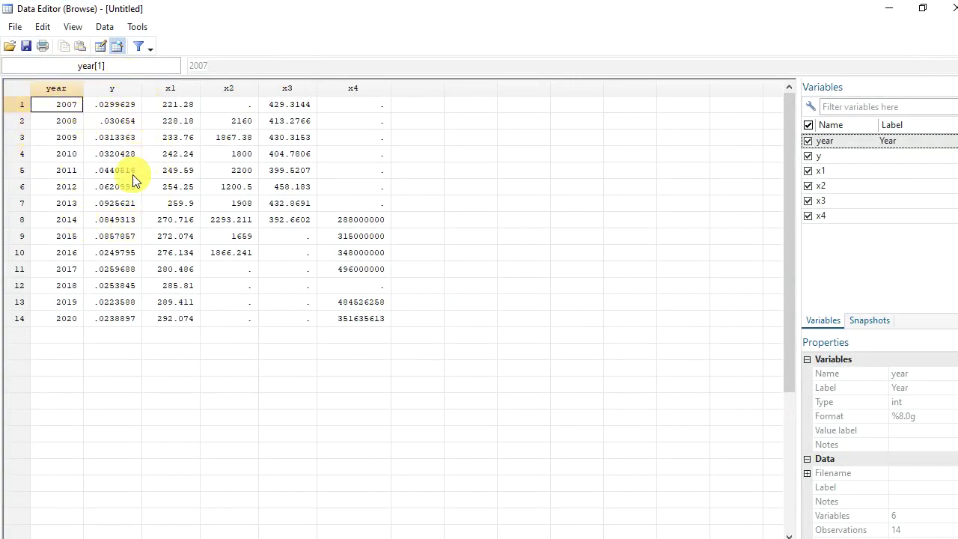
# Step: Examine the year and y columns and the missing values in x2, x3 and x4 of the browsed data
pyautogui.click(61, 89)
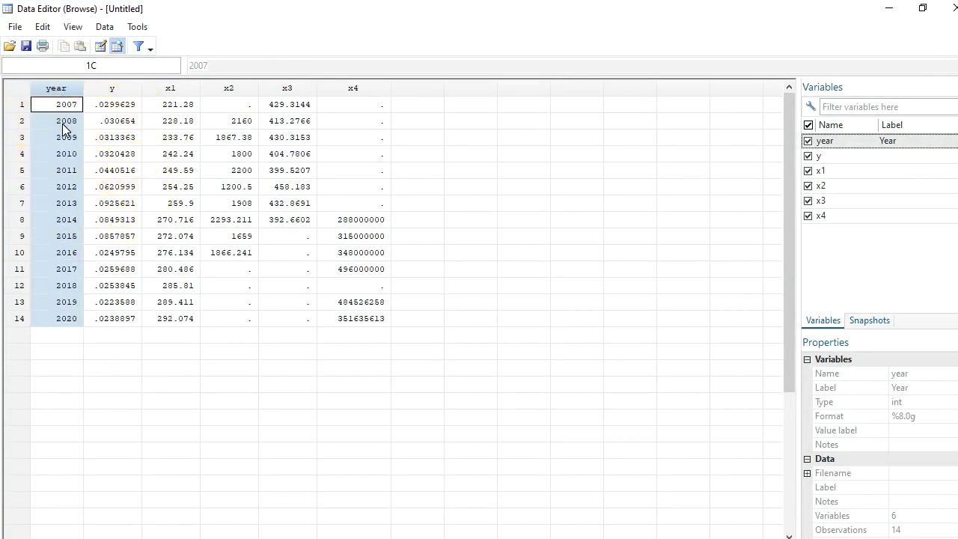
pyautogui.click(120, 87)
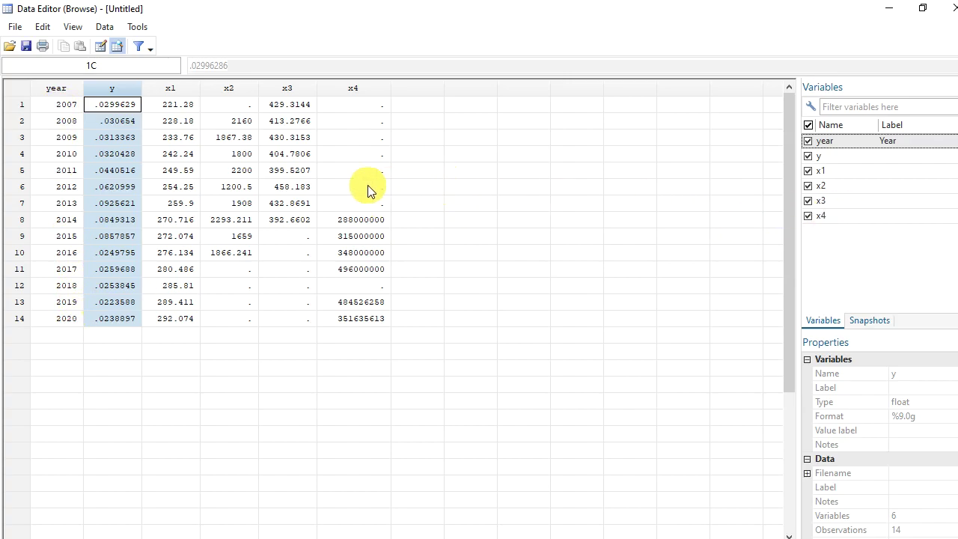
pyautogui.moveTo(239, 268); pyautogui.dragTo(242, 324)
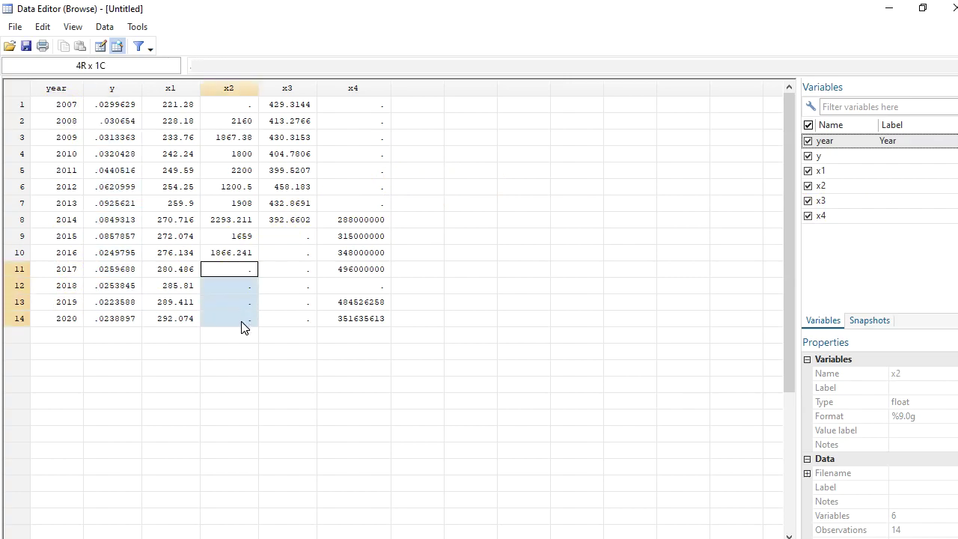
pyautogui.moveTo(307, 224); pyautogui.dragTo(308, 310)
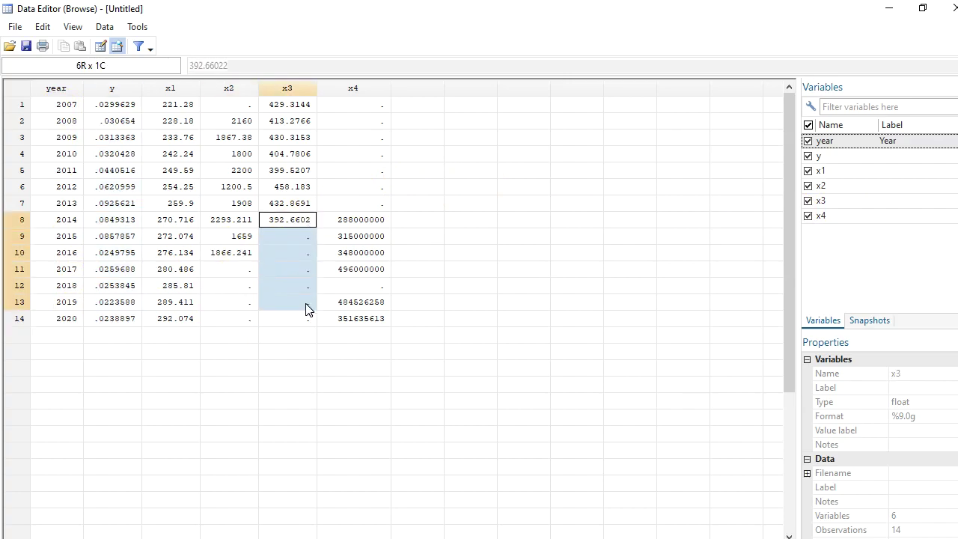
pyautogui.click(380, 110)
pyautogui.moveTo(380, 110); pyautogui.dragTo(380, 204)
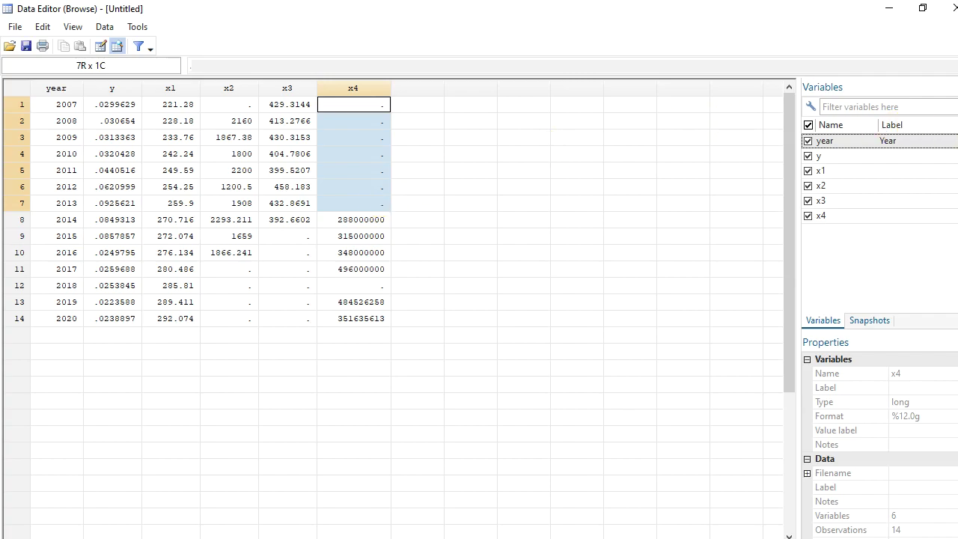
# Step: Declare the dataset as time-series data with year as the time variable and a yearly time unit
pyautogui.click(871, 58)
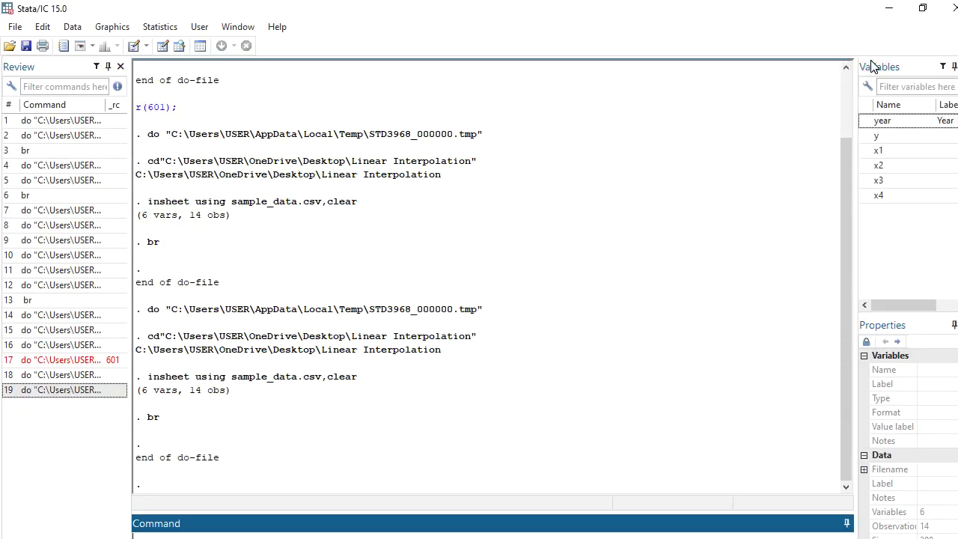
pyautogui.click(153, 27)
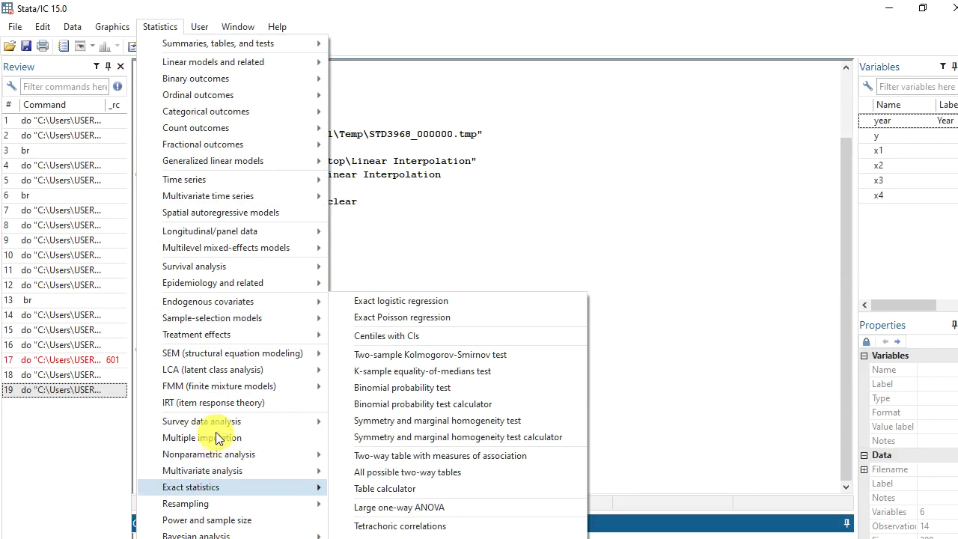
pyautogui.moveTo(201, 183)
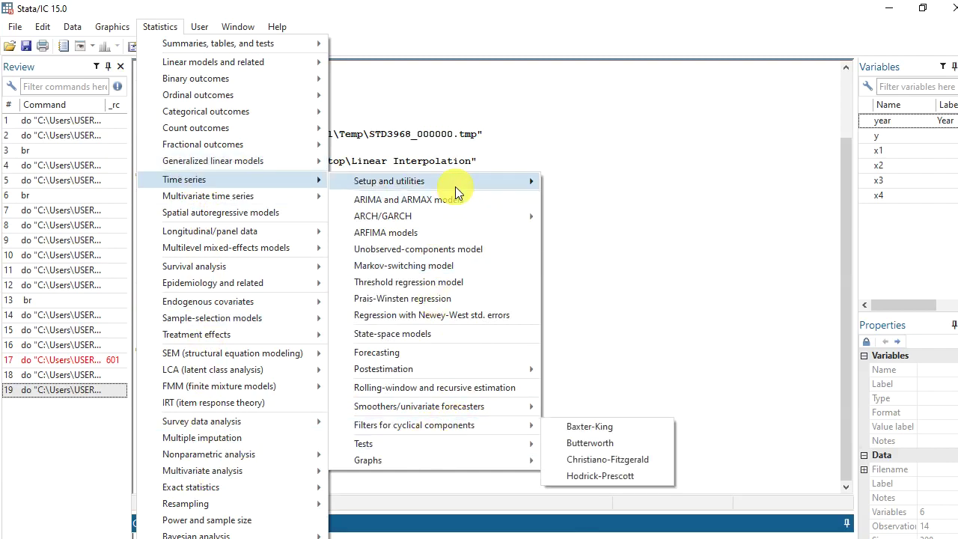
pyautogui.moveTo(454, 186)
pyautogui.click(564, 188)
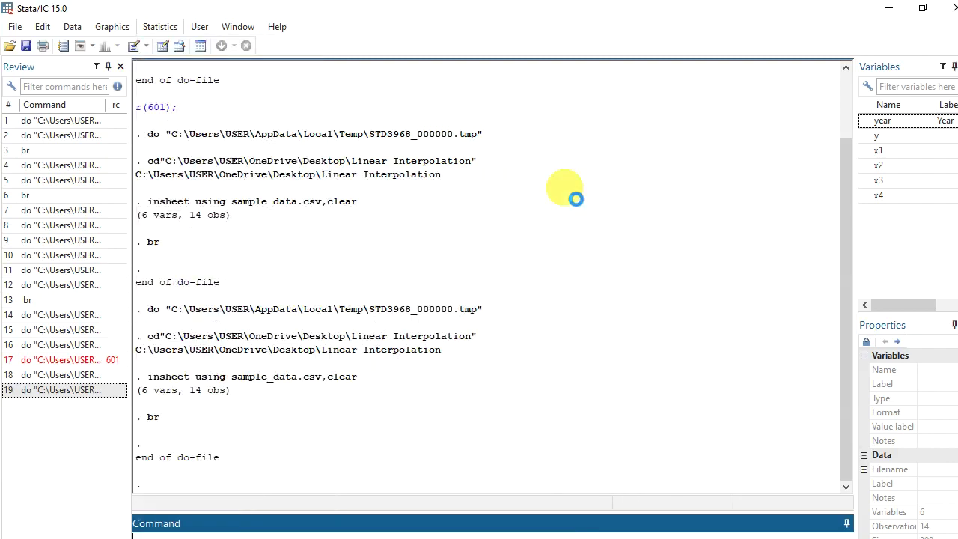
pyautogui.click(445, 238)
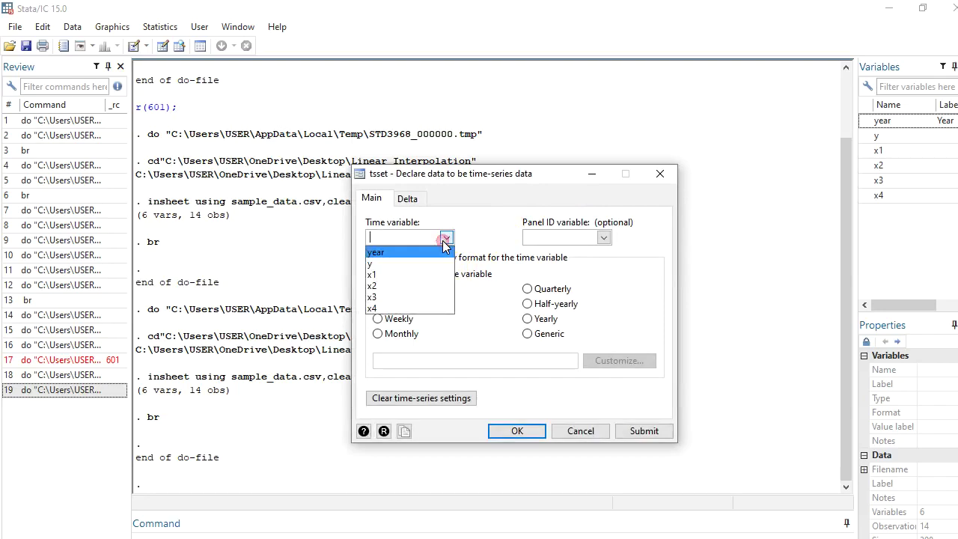
pyautogui.click(411, 251)
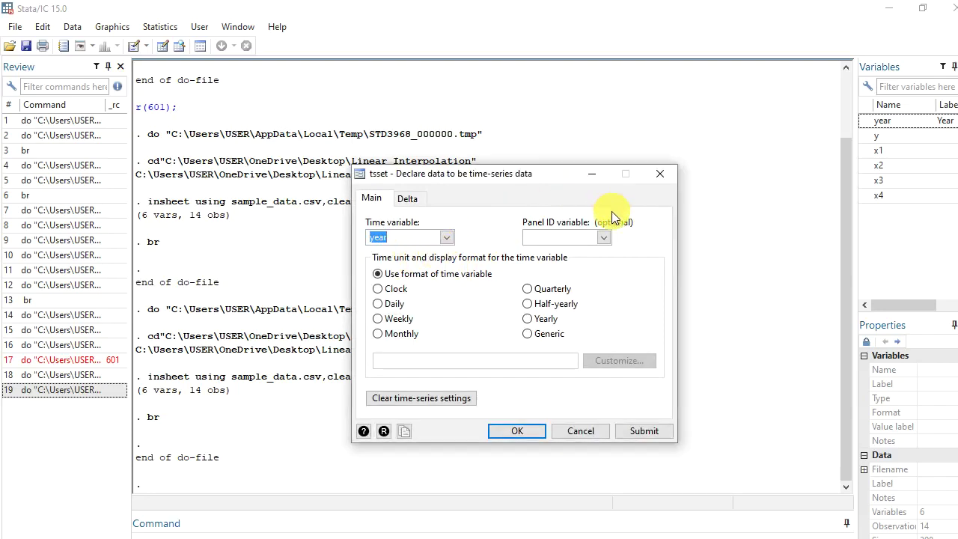
pyautogui.click(528, 319)
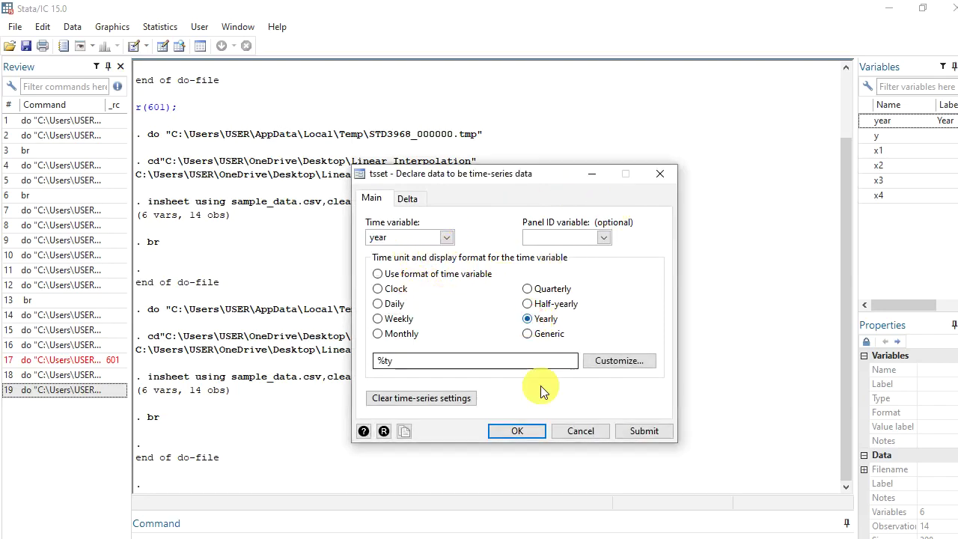
pyautogui.click(518, 431)
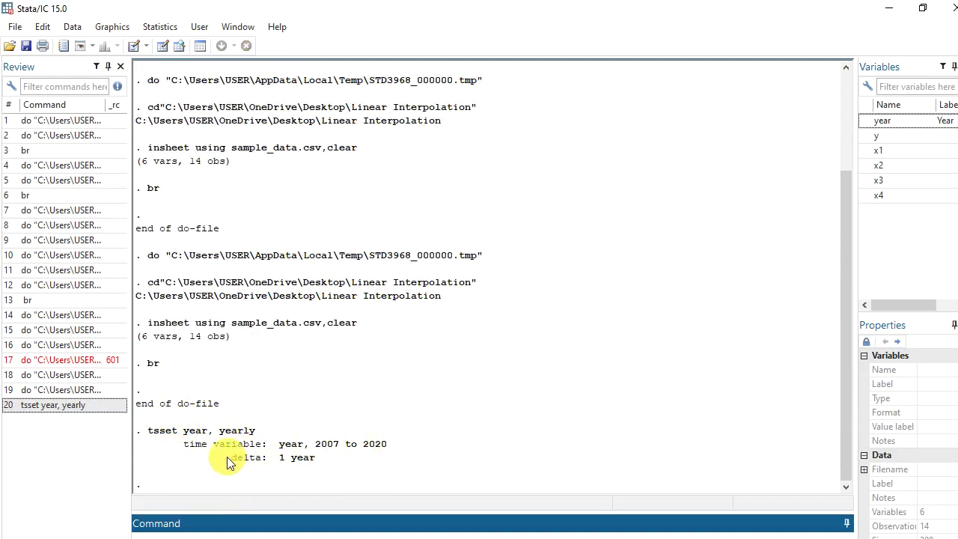
# Step: Plot y over time with the command tsline y
pyautogui.write('tsline y')
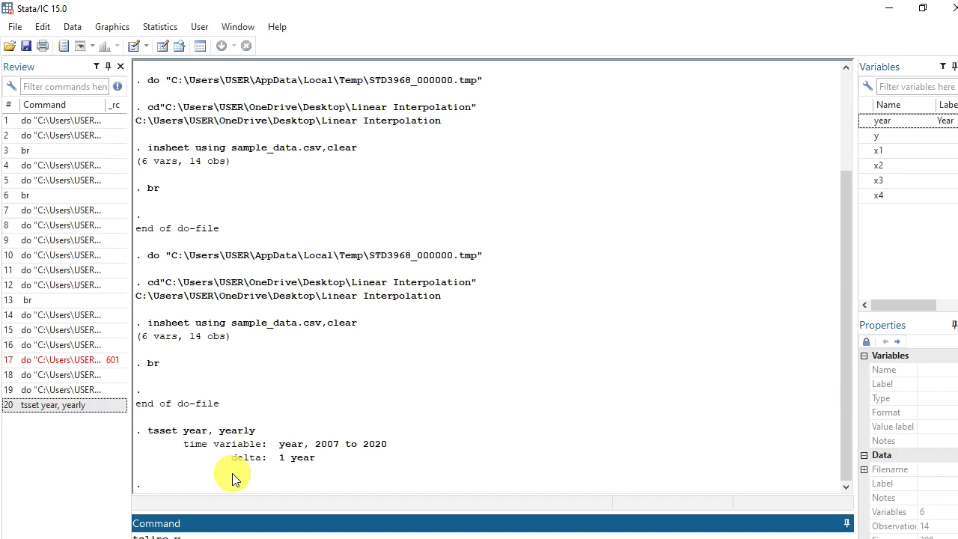
pyautogui.press('Return')
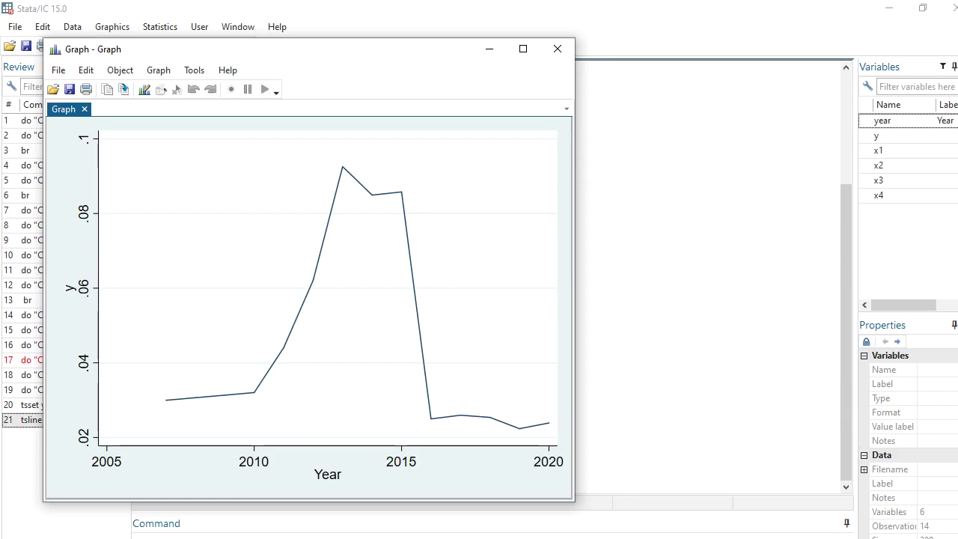
# Step: Switch to the Word document on mean substitution and read its introduction and the loss of variability paragraph
pyautogui.click(923, 241)
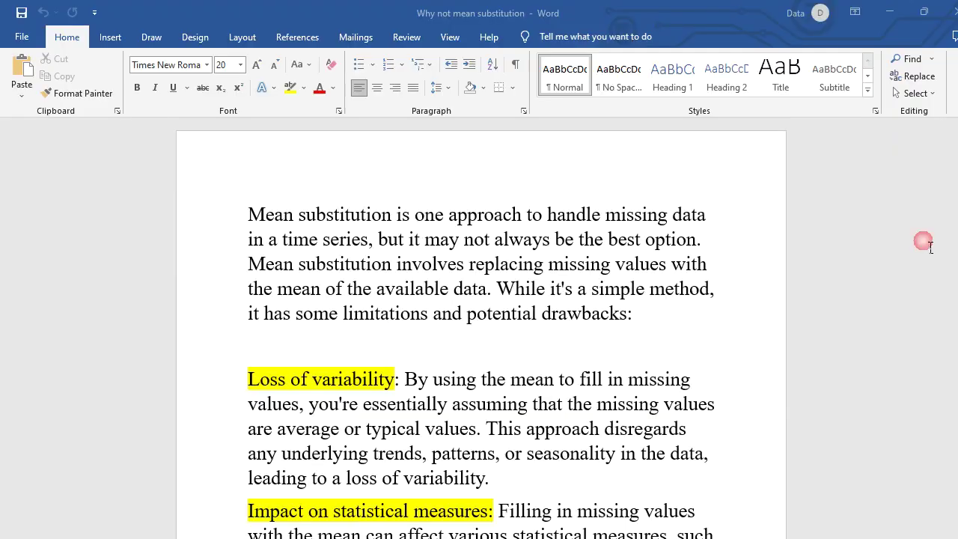
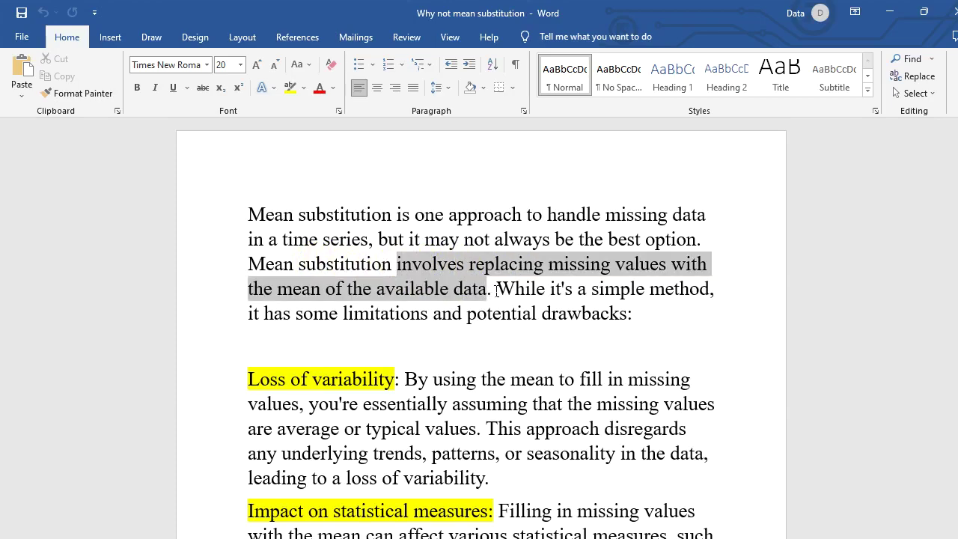
pyautogui.moveTo(497, 291); pyautogui.dragTo(497, 291)
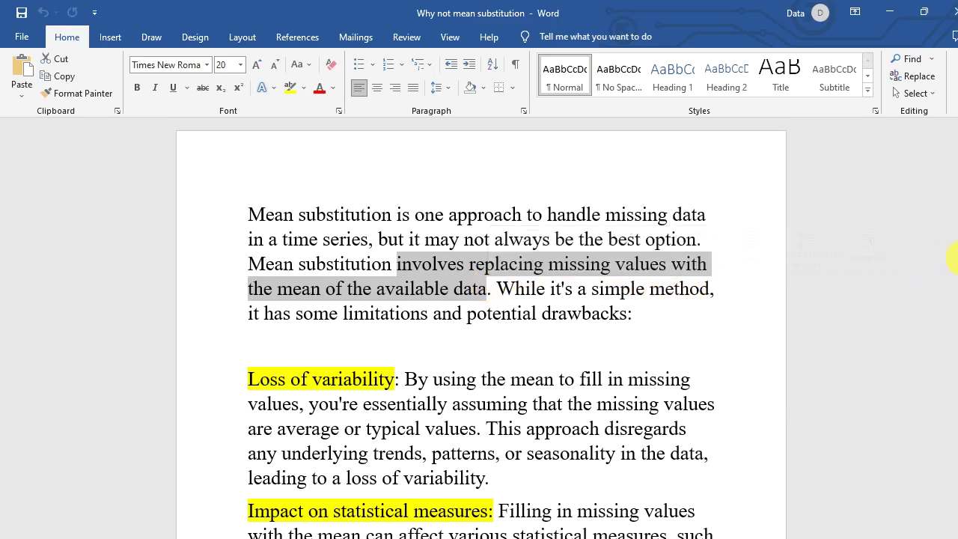
pyautogui.scroll(-4, 481, 329)
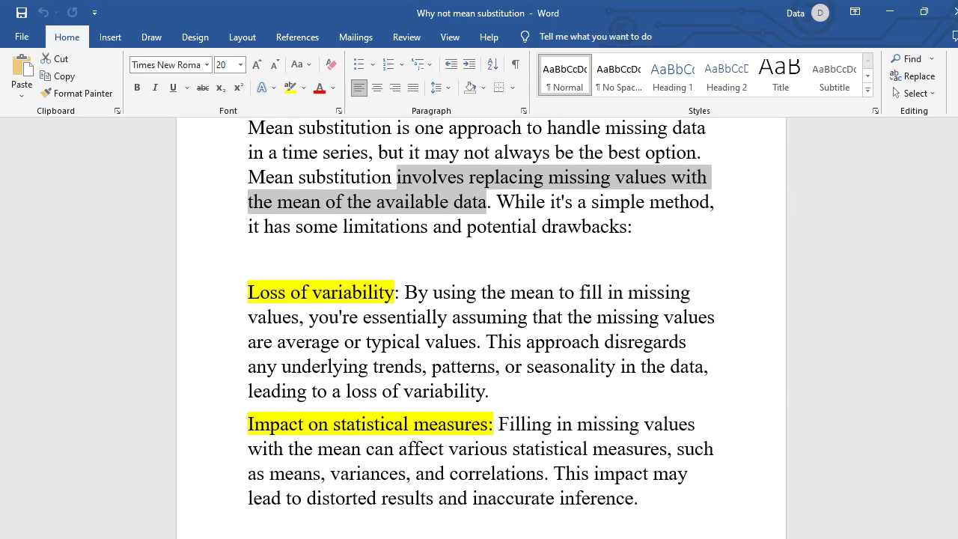
pyautogui.scroll(-3, 481, 329)
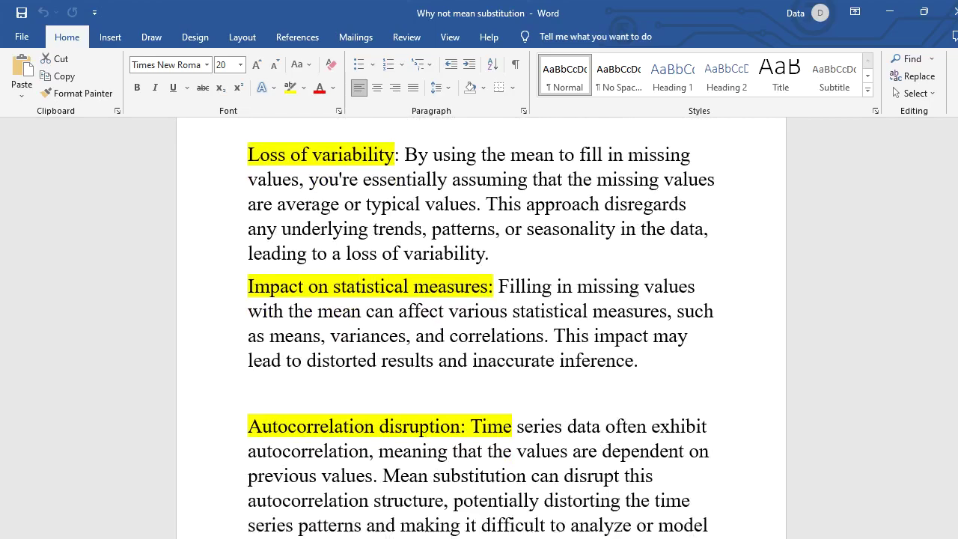
pyautogui.scroll(2, 481, 329)
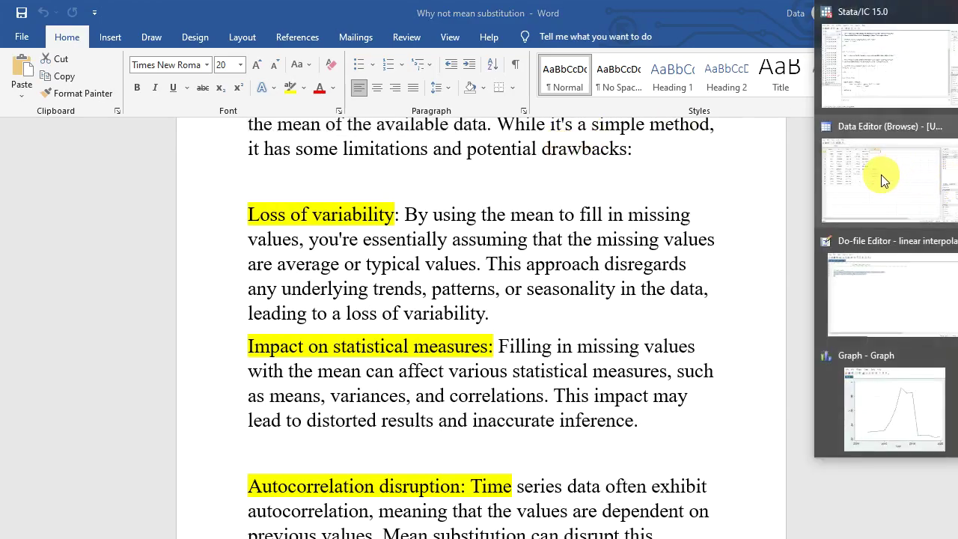
# Step: Check the browsed data in Stata against the Word document's paragraphs on statistical measures and autocorrelation disruption
pyautogui.click(881, 179)
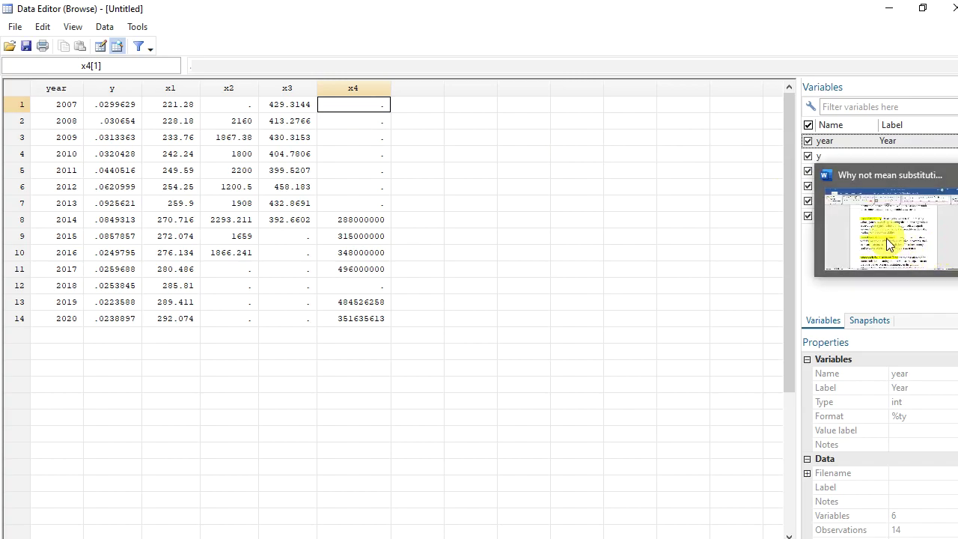
pyautogui.click(891, 242)
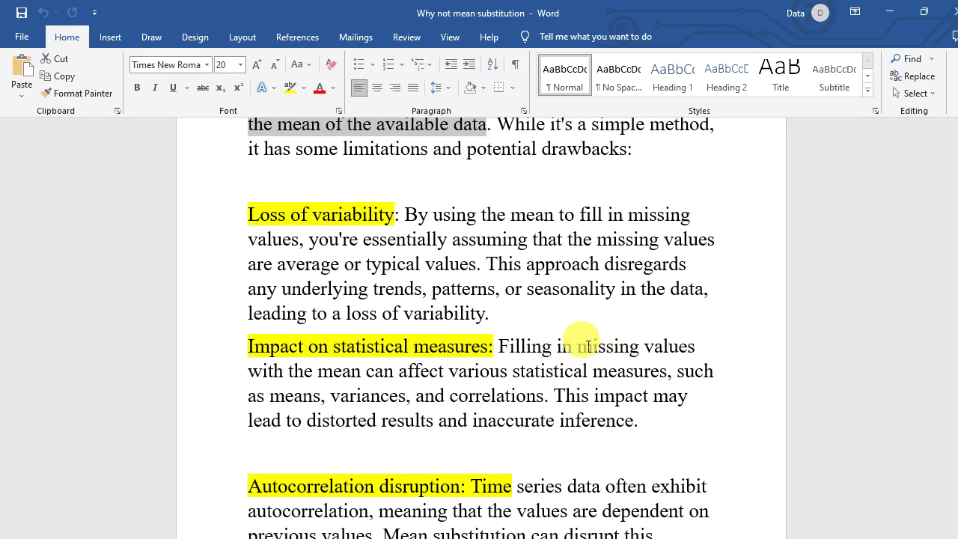
pyautogui.moveTo(509, 354); pyautogui.dragTo(634, 443)
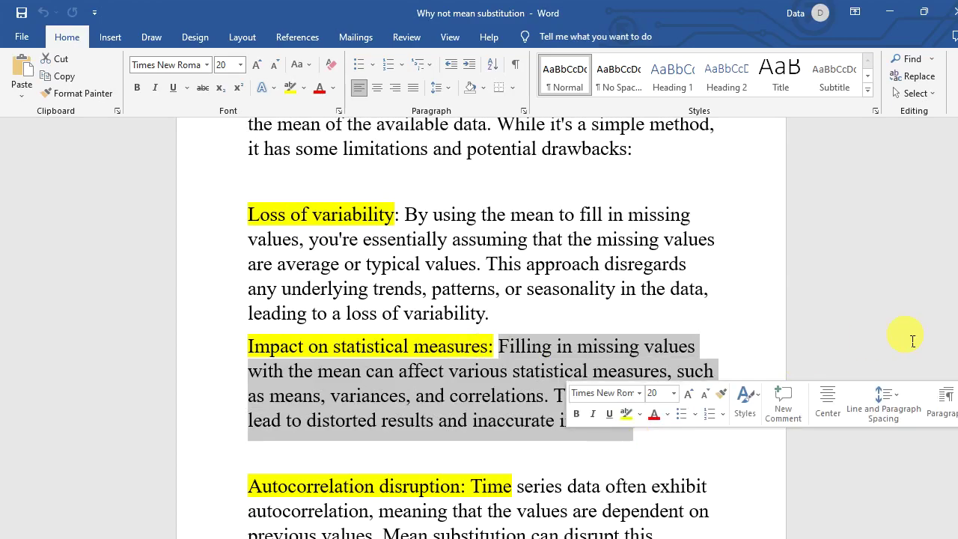
pyautogui.scroll(-3, 954, 267)
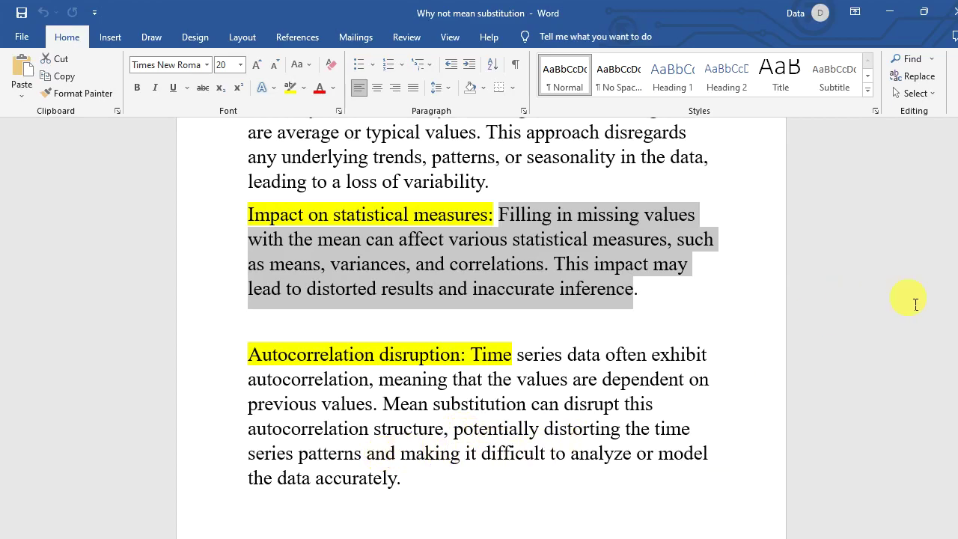
pyautogui.scroll(3, 948, 223)
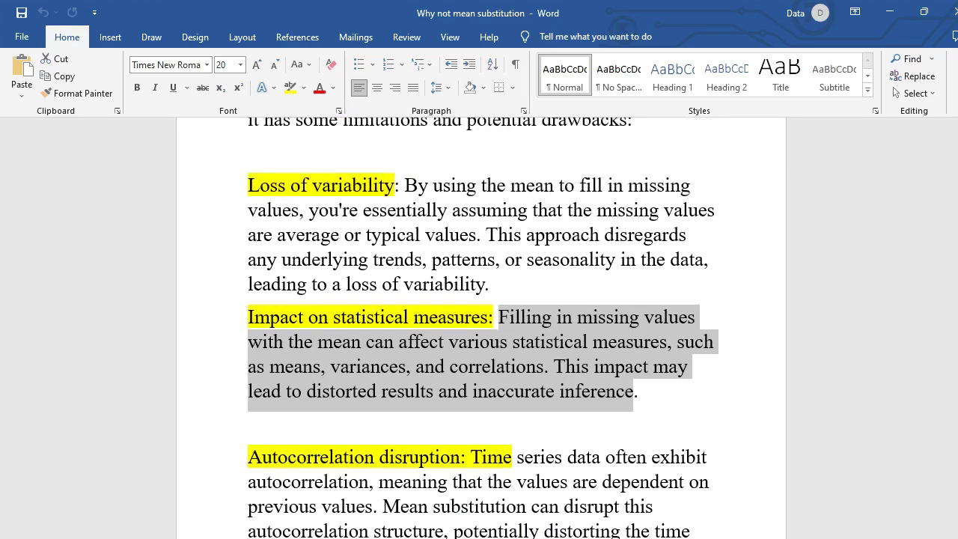
pyautogui.scroll(1, 947, 220)
pyautogui.scroll(-4, 947, 220)
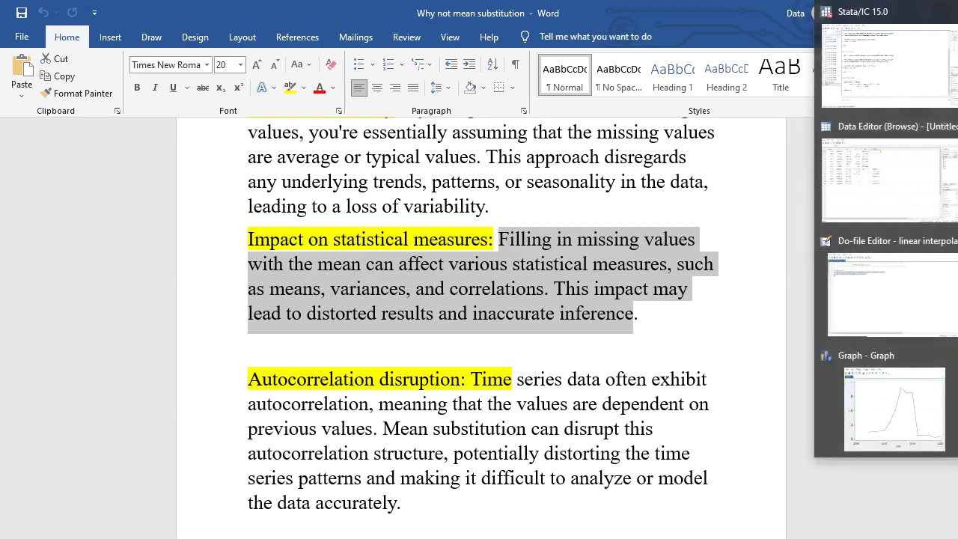
# Step: Switch back to Stata and regress y on x1 and x2 with the command reg y x1 x2
pyautogui.click(872, 406)
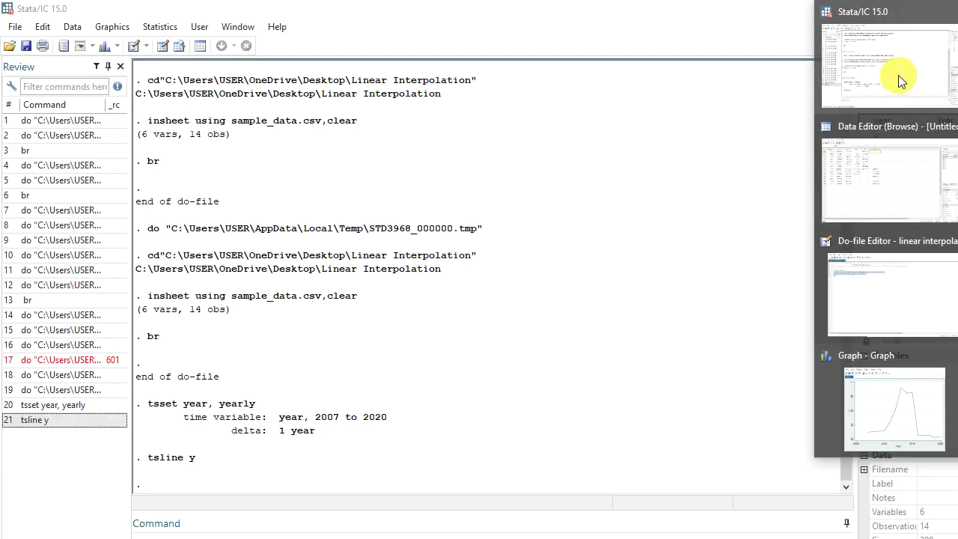
pyautogui.click(898, 75)
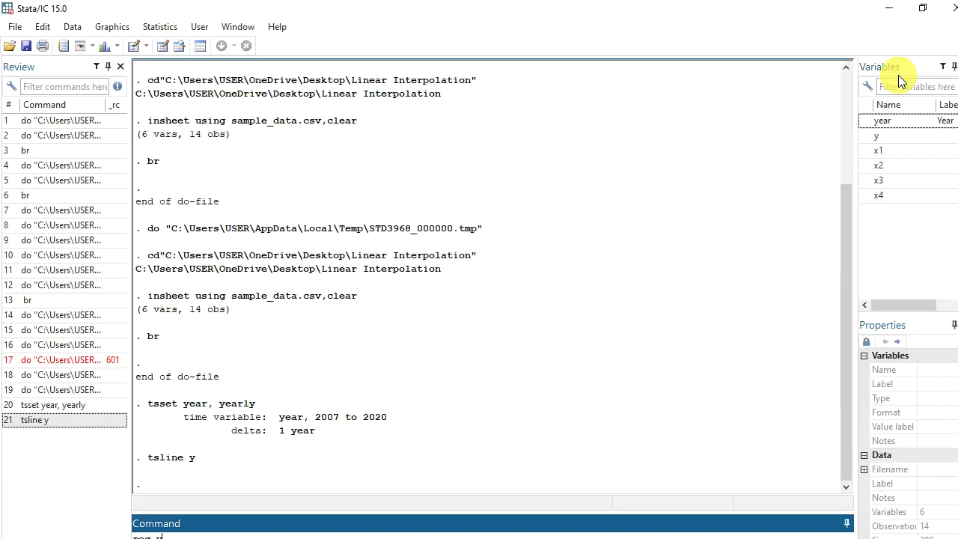
pyautogui.write('reg y x1 x2')
pyautogui.press('Return')
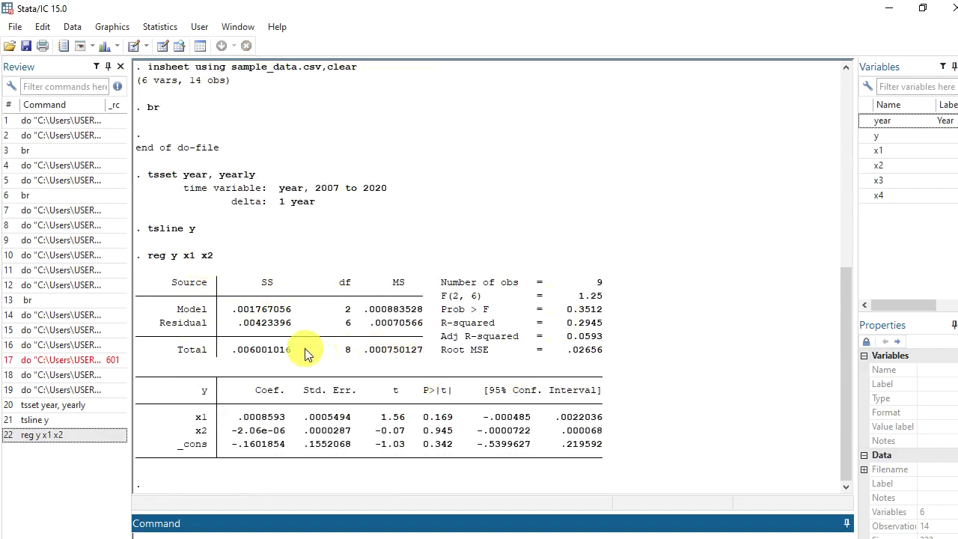
# Step: Examine the p-values of x1 and x2 in the regression output for y
pyautogui.doubleClick(174, 256)
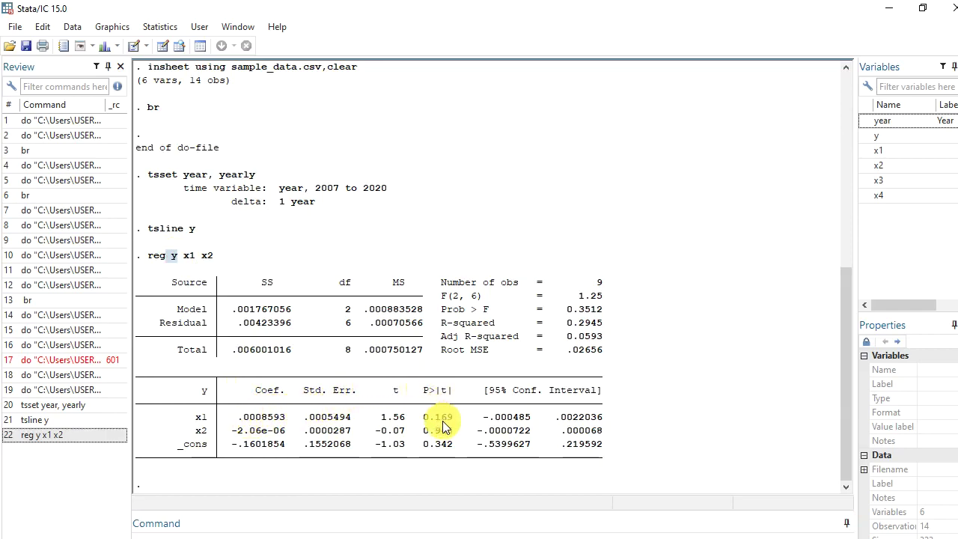
pyautogui.moveTo(424, 404); pyautogui.dragTo(448, 437)
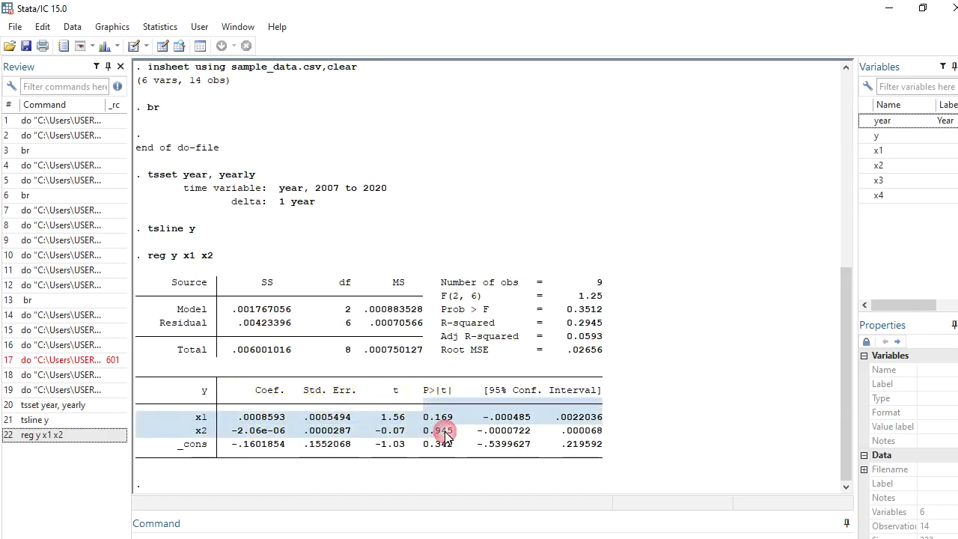
pyautogui.doubleClick(433, 419)
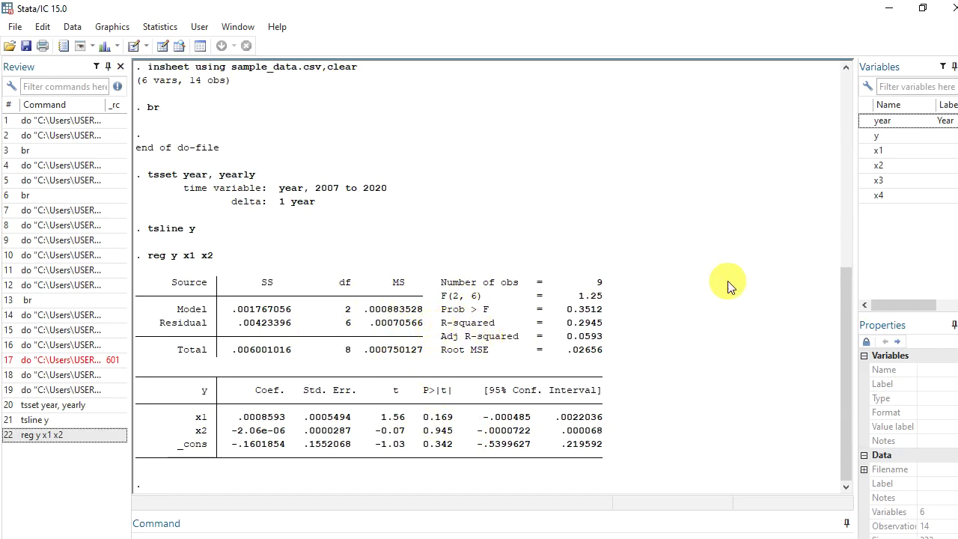
# Step: In the linear interpolation do-file, add the comment "//1.declare data as time series" below br, followed by the line tsset year, yearly
pyautogui.moveTo(957, 150)
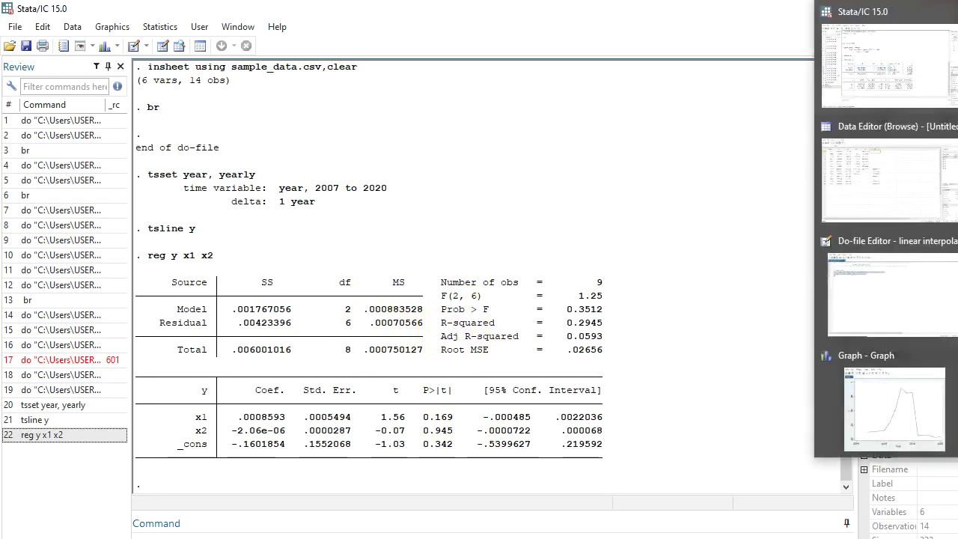
pyautogui.click(861, 288)
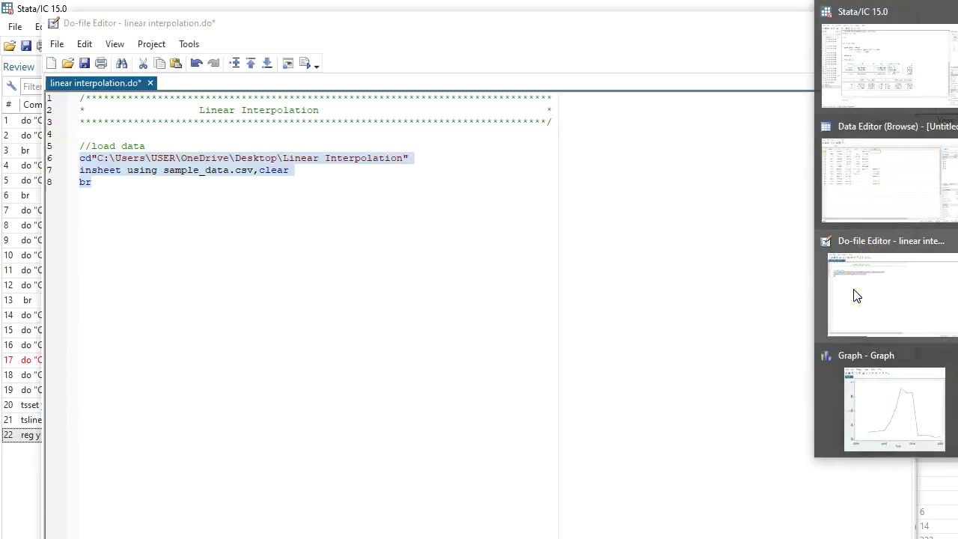
pyautogui.click(292, 252)
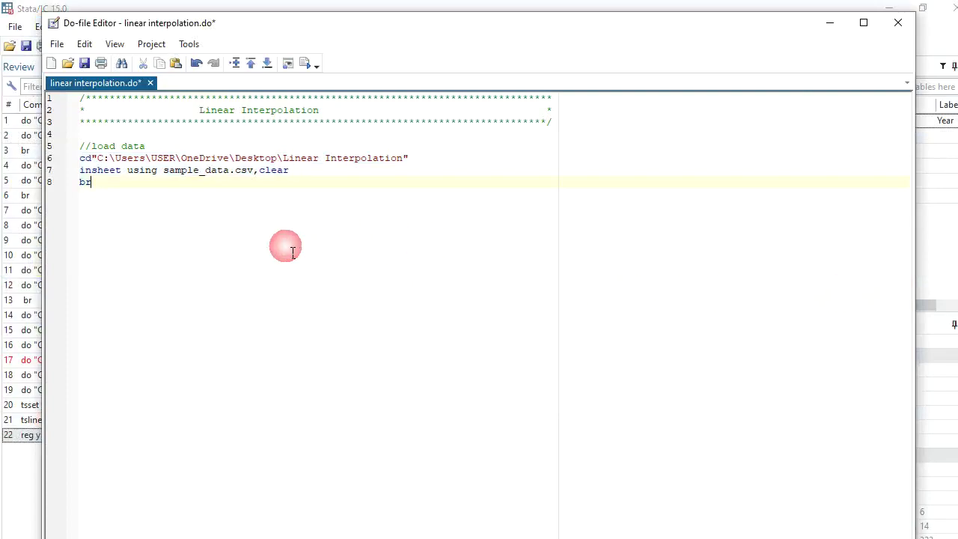
pyautogui.press('Return')
pyautogui.press('Return')
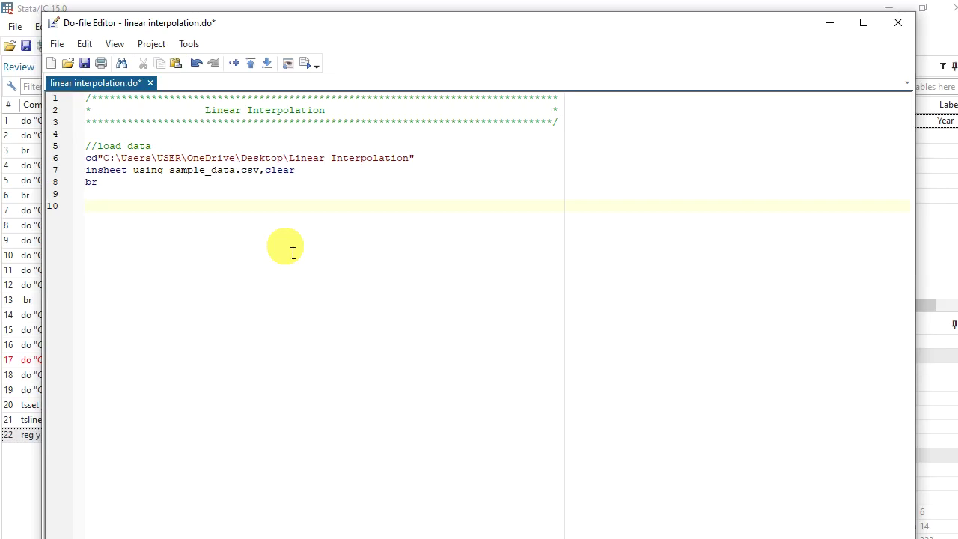
pyautogui.write('//1.declare data as time se')
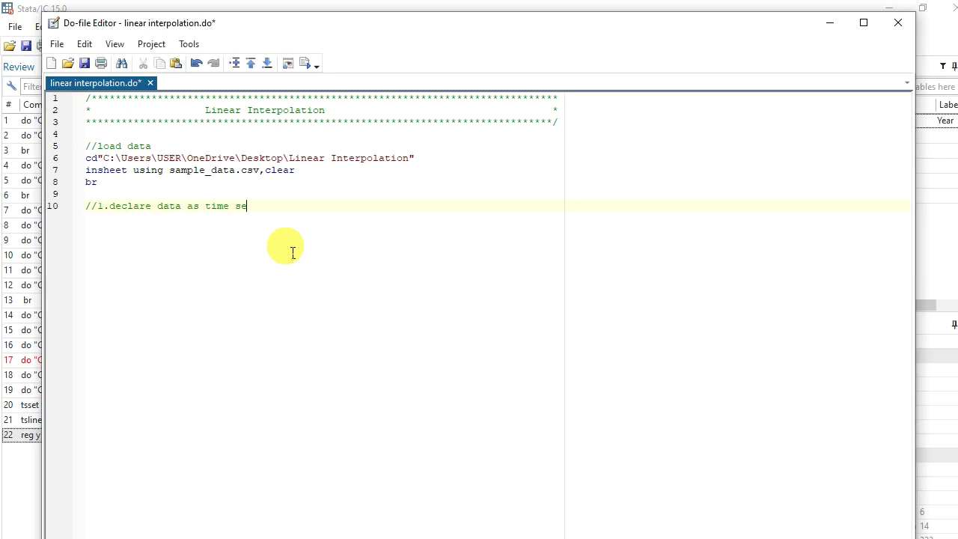
pyautogui.write('ries')
pyautogui.press('Return')
pyautogui.write('tsset year, yearly')
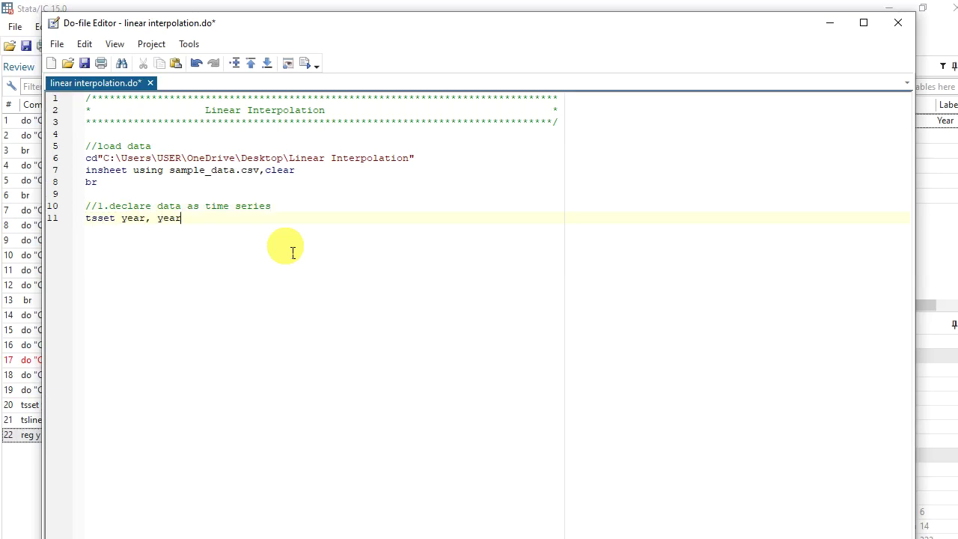
# Step: Below the tsset line, write the interpolation command ipolate x4 year,gen(new_x4) epolate, checking the variable in the data browser
pyautogui.press('Return')
pyautogui.press('Return')
pyautogui.write('ipolate')
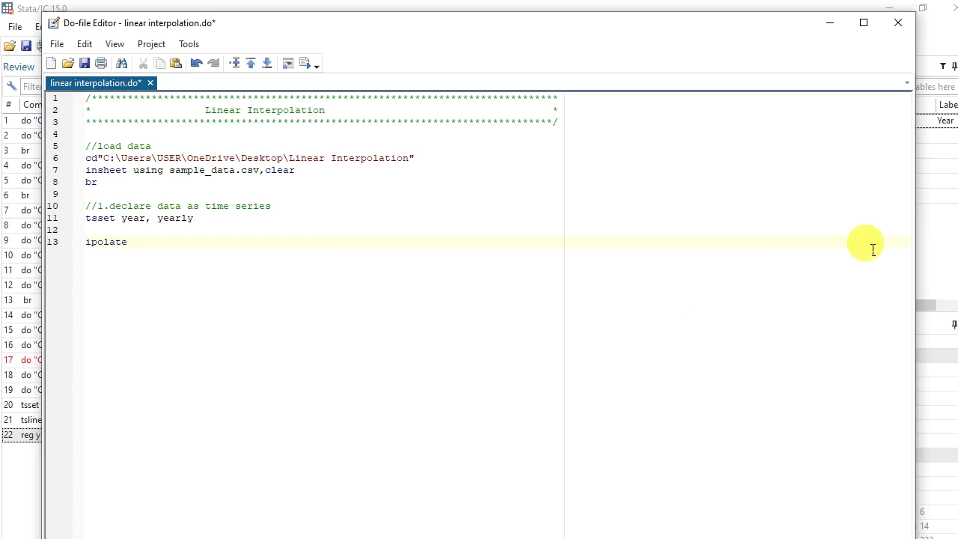
pyautogui.moveTo(957, 240)
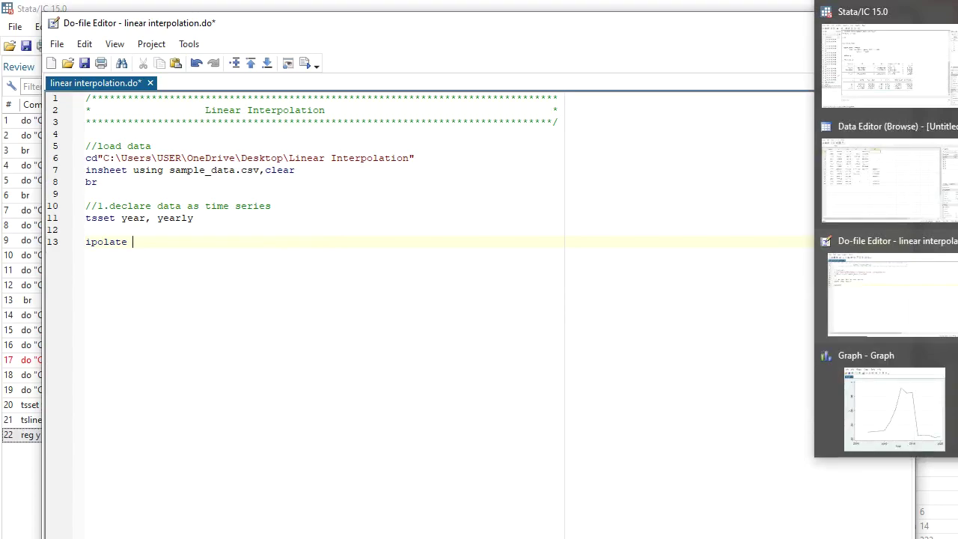
pyautogui.click(888, 187)
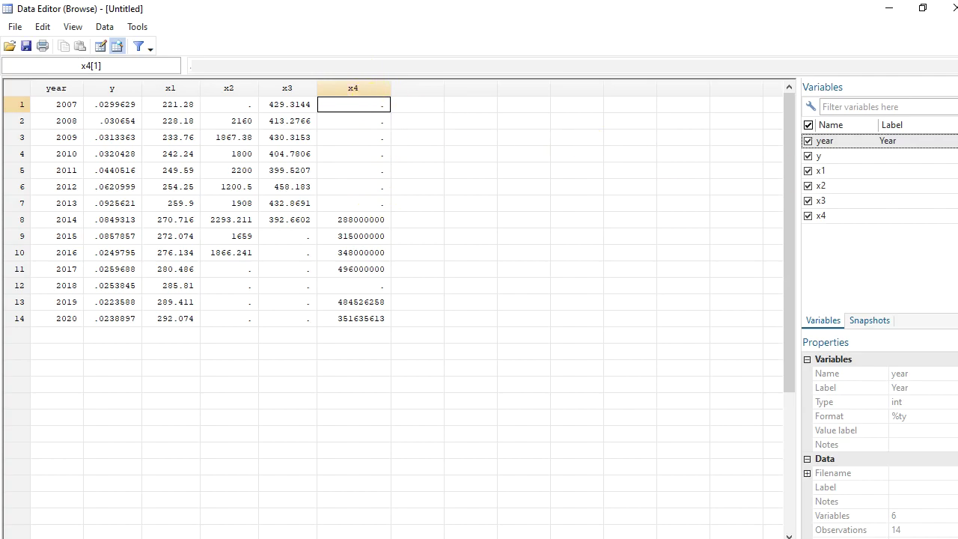
pyautogui.moveTo(954, 104)
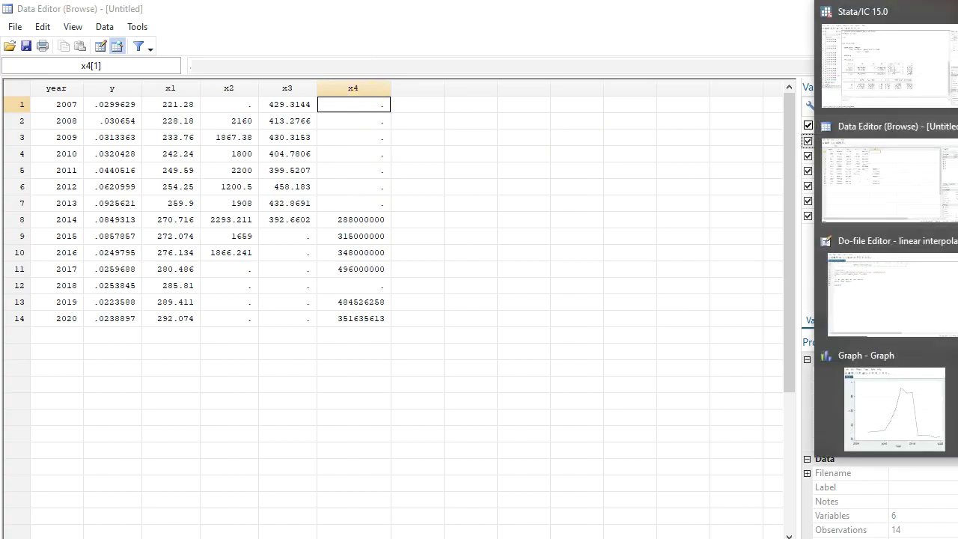
pyautogui.click(893, 270)
pyautogui.write('x4')
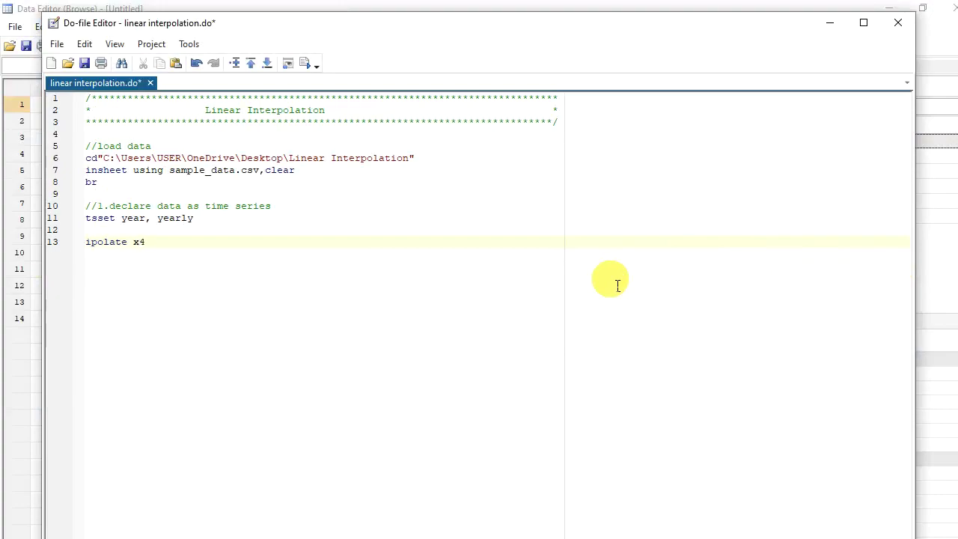
pyautogui.write(' year')
pyautogui.write(',gen(new_x4) epolate')
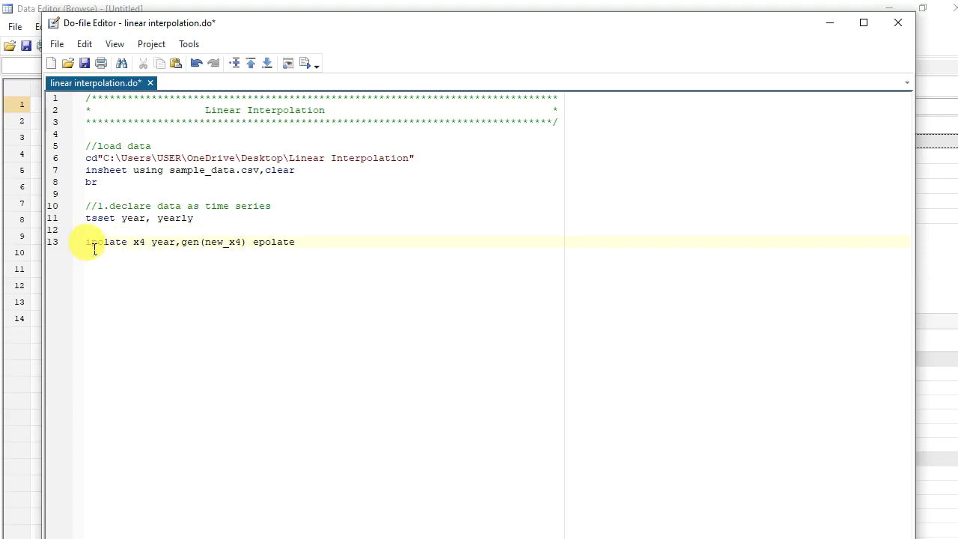
# Step: Execute only the ipolate x4 line of the do-file and check the main Stata results
pyautogui.moveTo(94, 250); pyautogui.dragTo(146, 252)
pyautogui.click(148, 240)
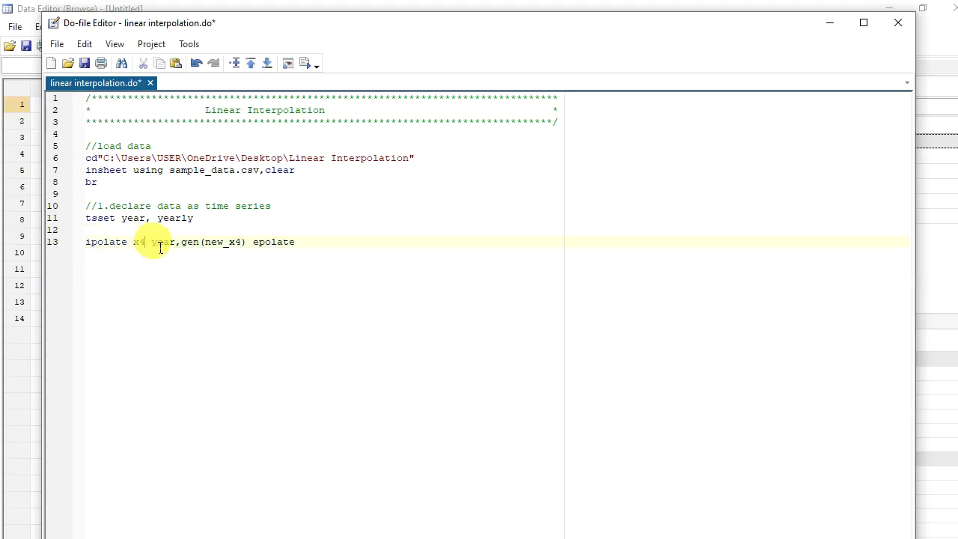
pyautogui.moveTo(85, 241); pyautogui.dragTo(247, 260)
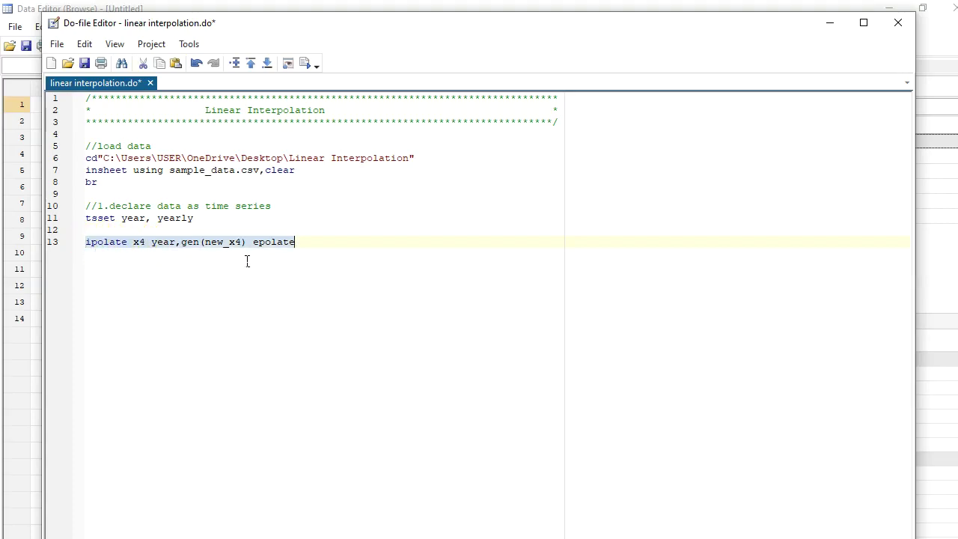
pyautogui.click(298, 62)
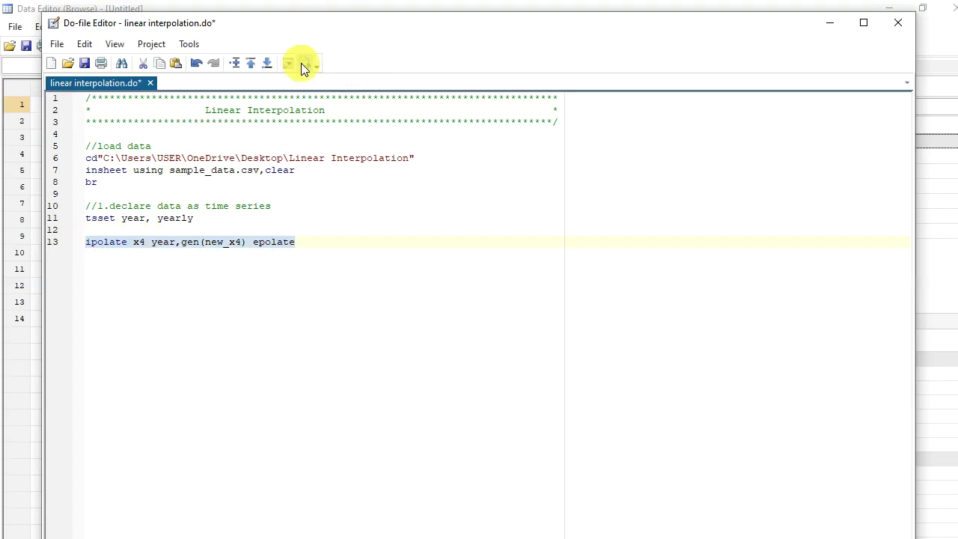
pyautogui.moveTo(954, 165)
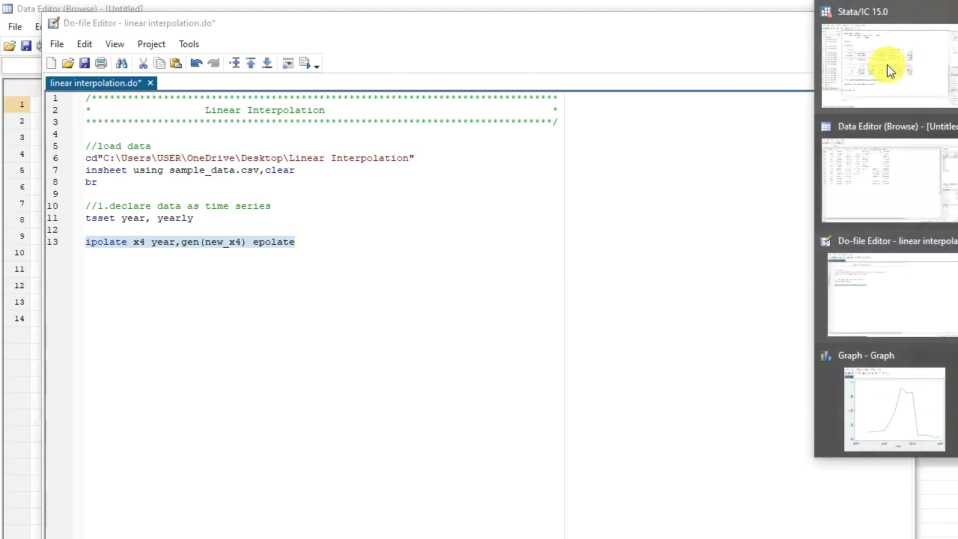
pyautogui.click(879, 55)
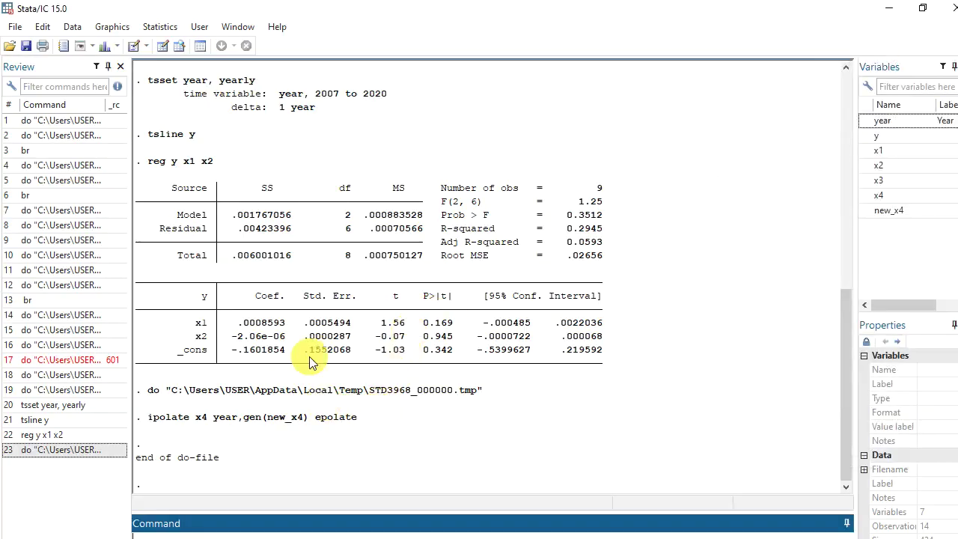
# Step: Compare x4 with new_x4 in the data browser, covering the 2014–2017 and 2019–2020 observations and the missing 2018 value
pyautogui.moveTo(954, 165)
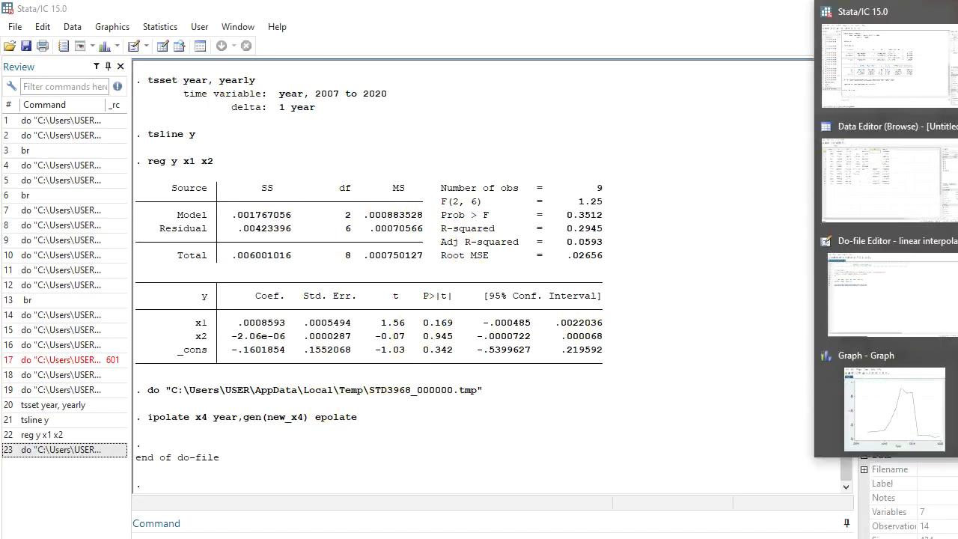
pyautogui.click(891, 182)
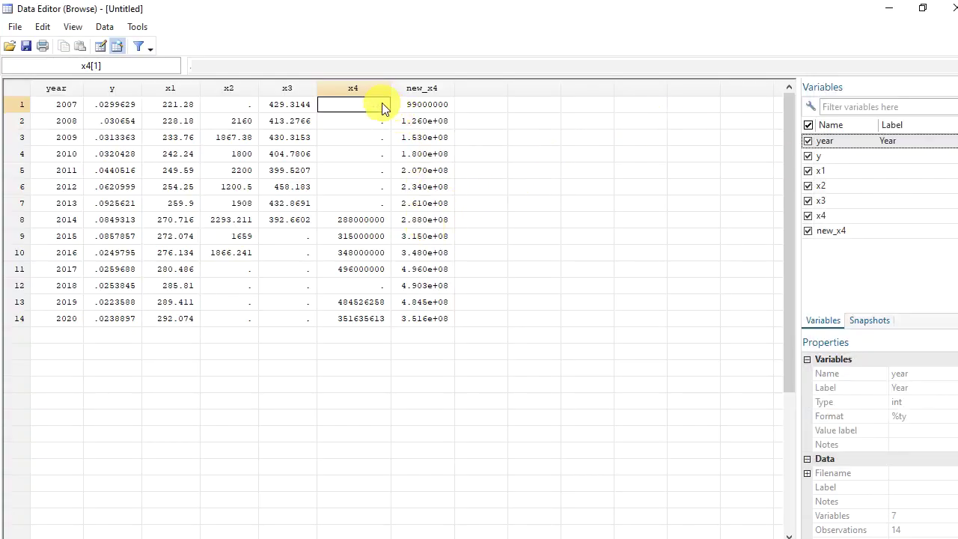
pyautogui.click(362, 91)
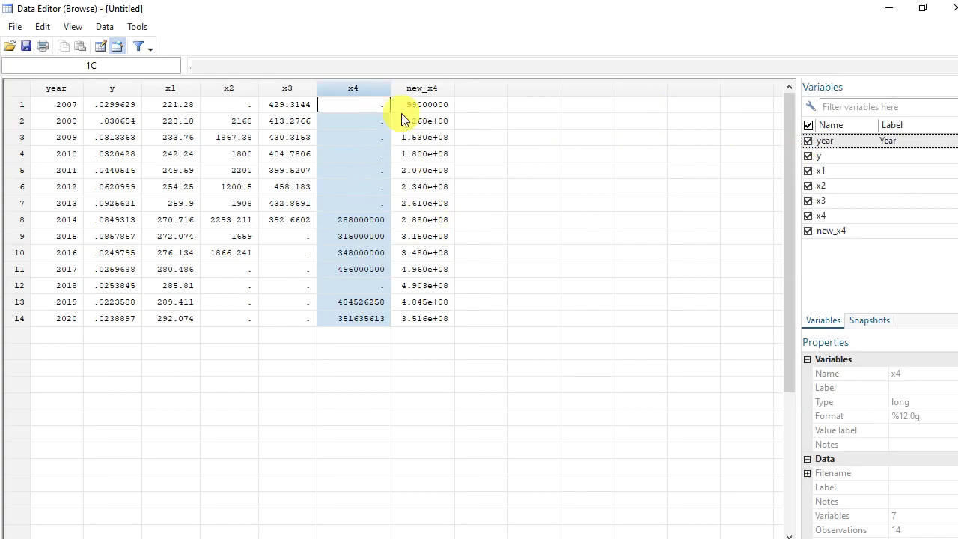
pyautogui.click(416, 88)
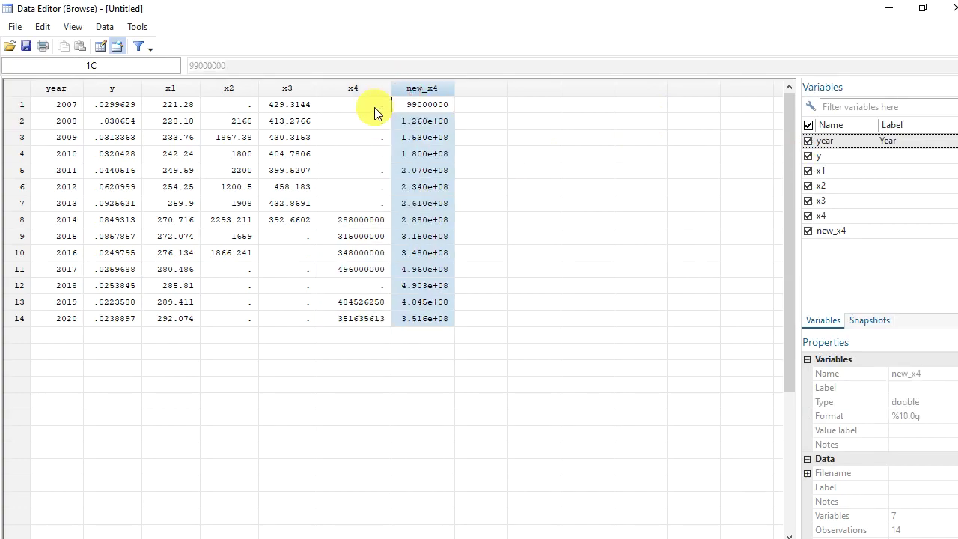
pyautogui.click(374, 106)
pyautogui.moveTo(375, 220); pyautogui.dragTo(428, 266)
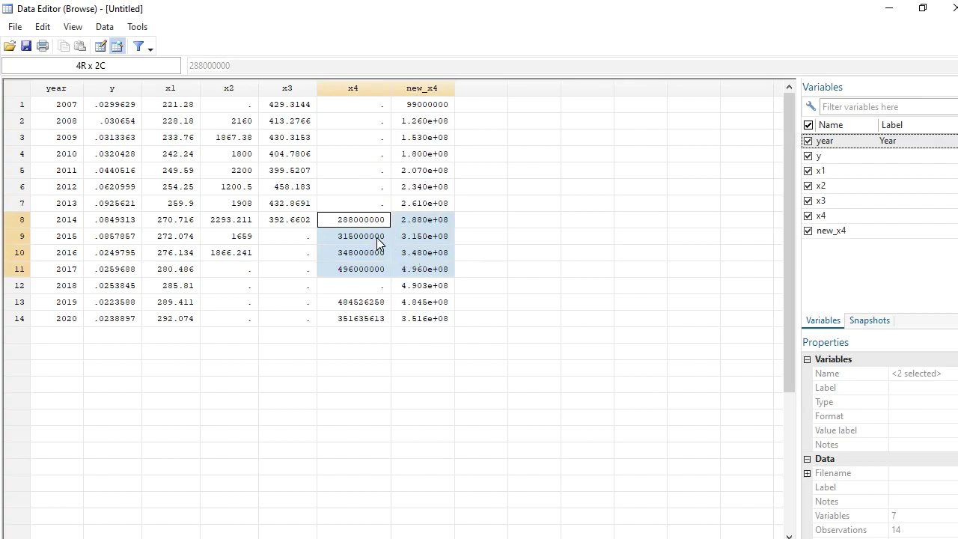
pyautogui.click(379, 303)
pyautogui.moveTo(380, 308); pyautogui.dragTo(425, 326)
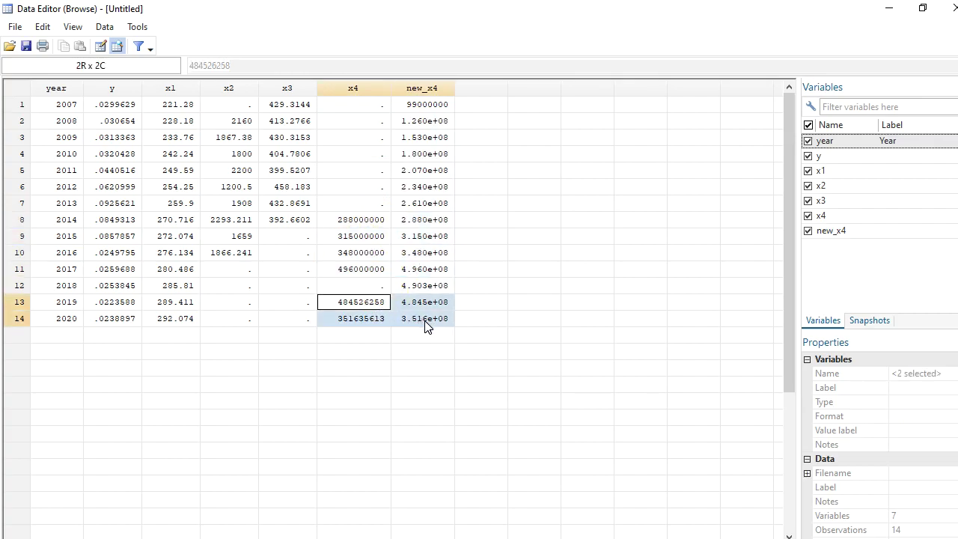
pyautogui.moveTo(359, 285); pyautogui.dragTo(418, 285)
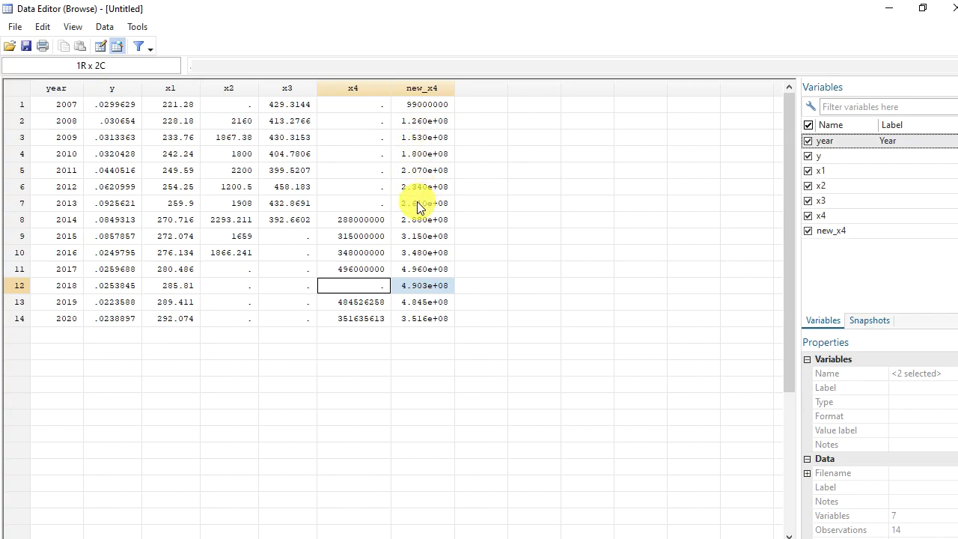
# Step: Plot the interpolated series over time with the command tsline new_x4, then minimize the graph
pyautogui.moveTo(957, 232)
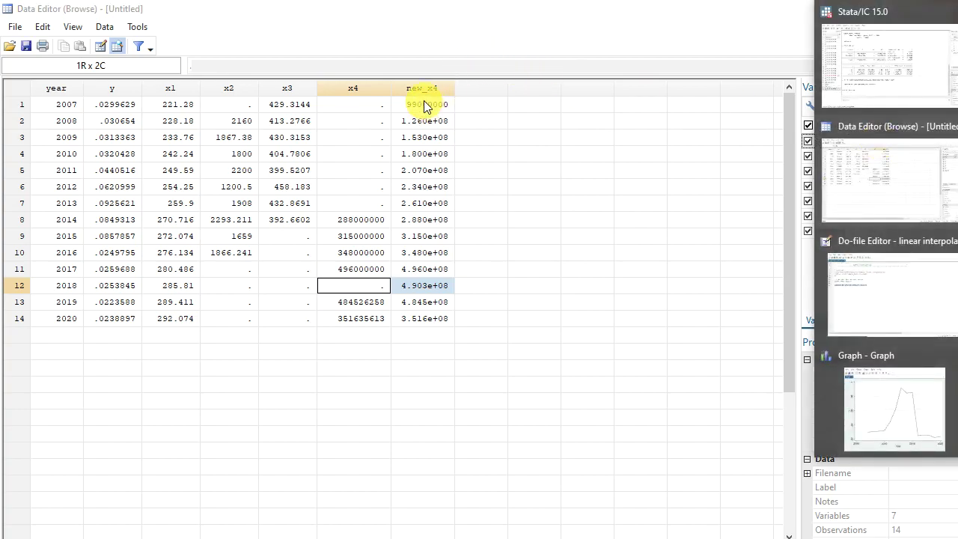
pyautogui.click(886, 69)
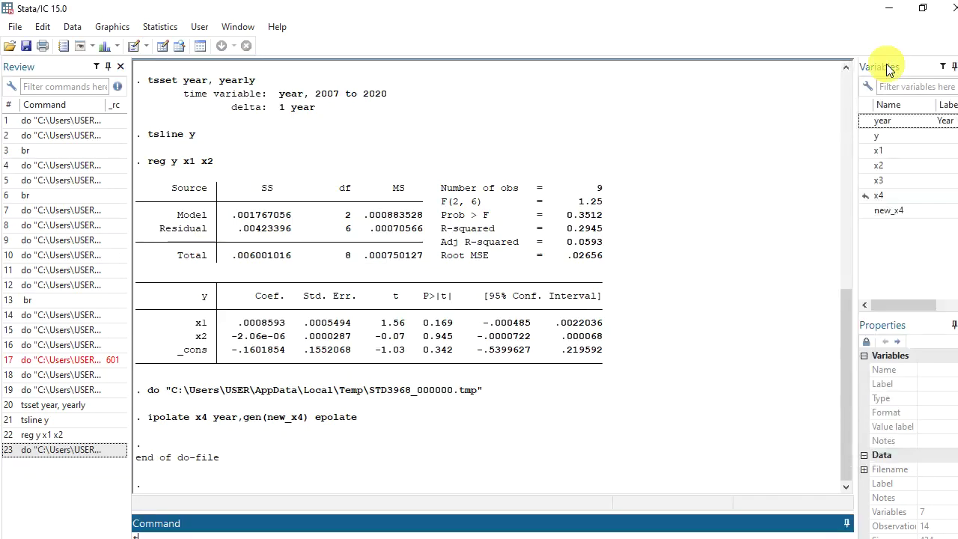
pyautogui.write('tsline new_x4')
pyautogui.press('Return')
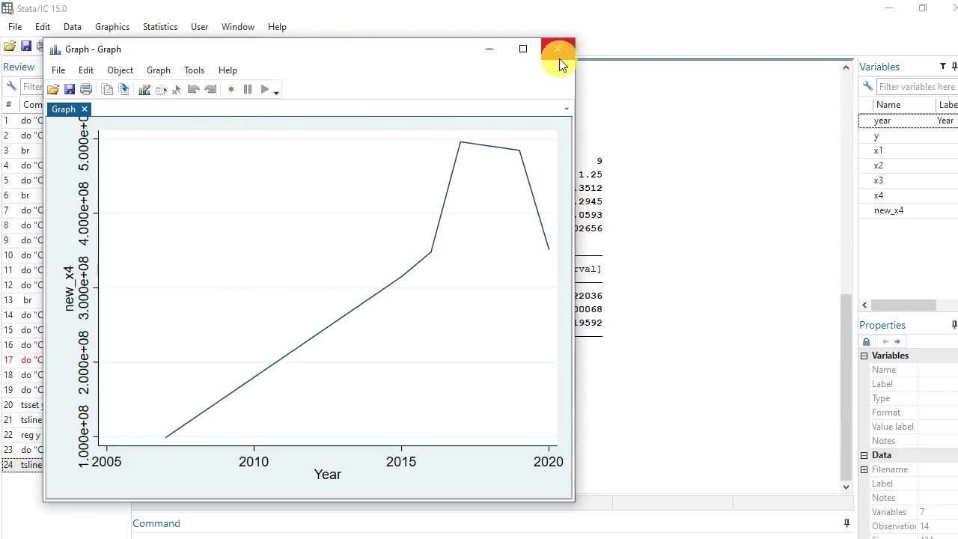
pyautogui.click(490, 42)
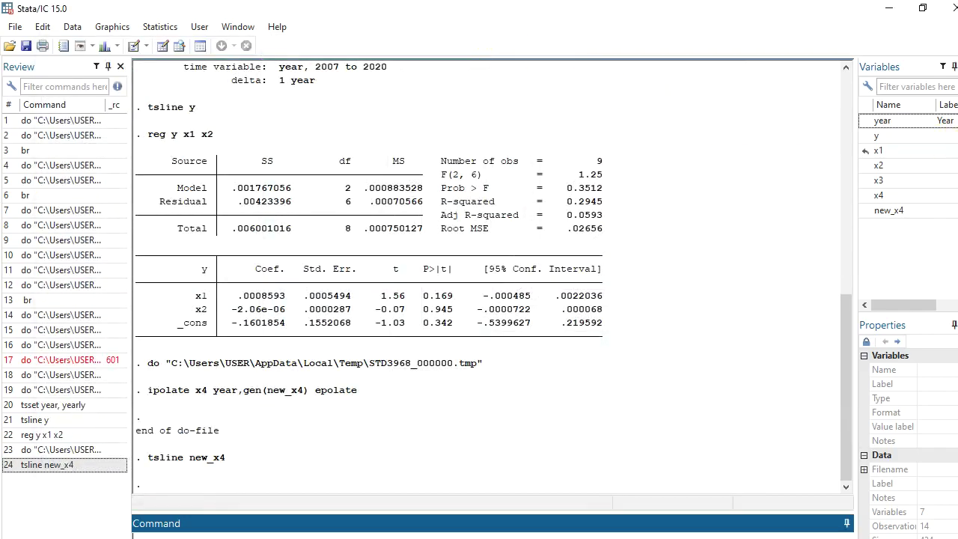
# Step: Review the remaining missing values in the data browser and duplicate the ipolate x4 line on a new line of the do-file
pyautogui.moveTo(957, 224)
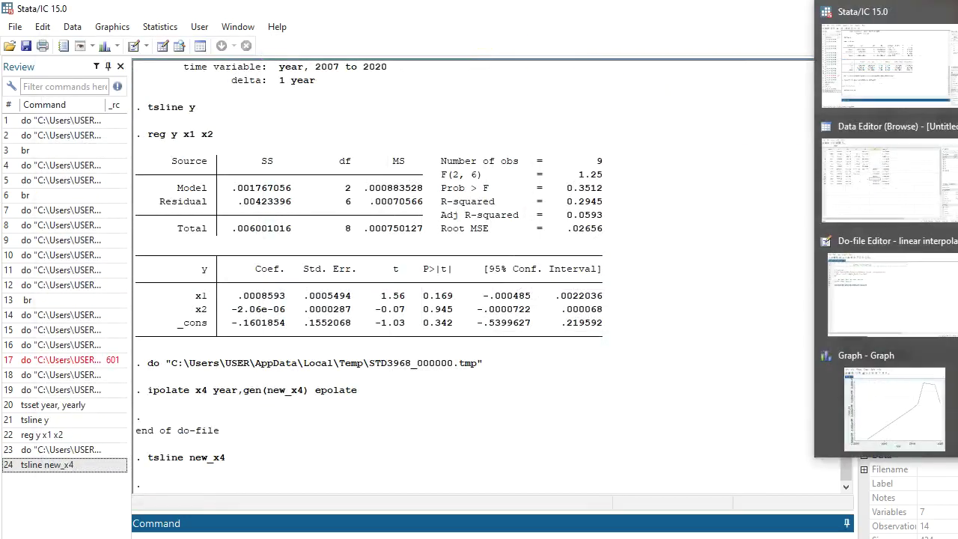
pyautogui.click(895, 138)
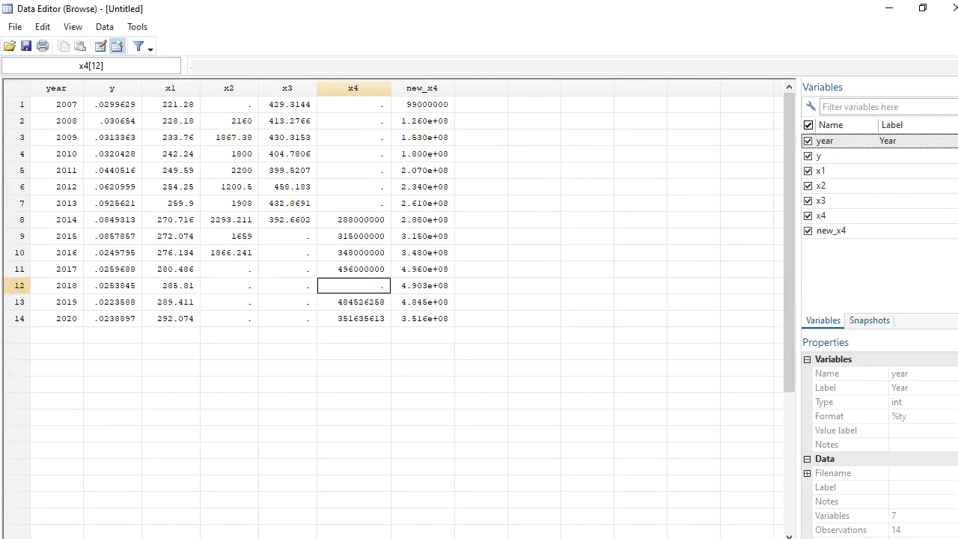
pyautogui.click(892, 247)
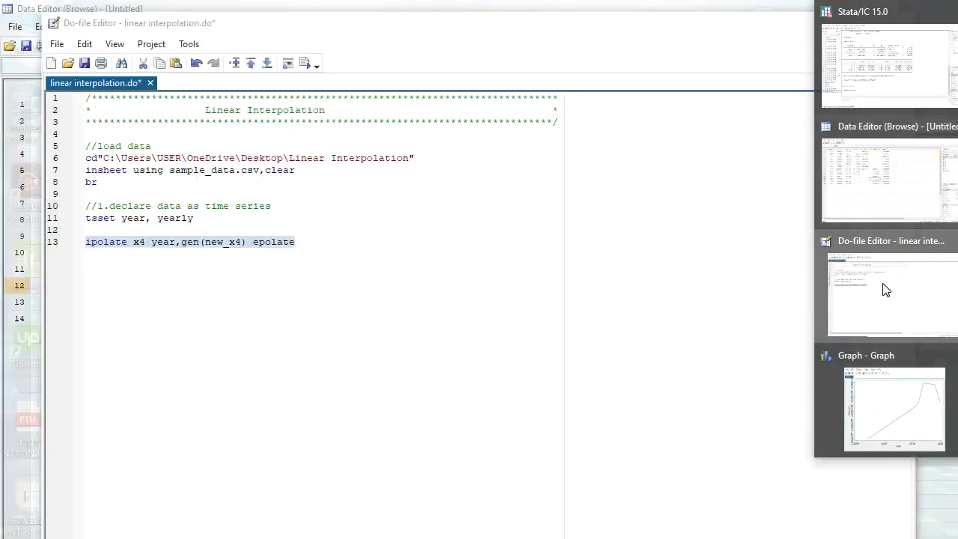
pyautogui.rightClick(250, 246)
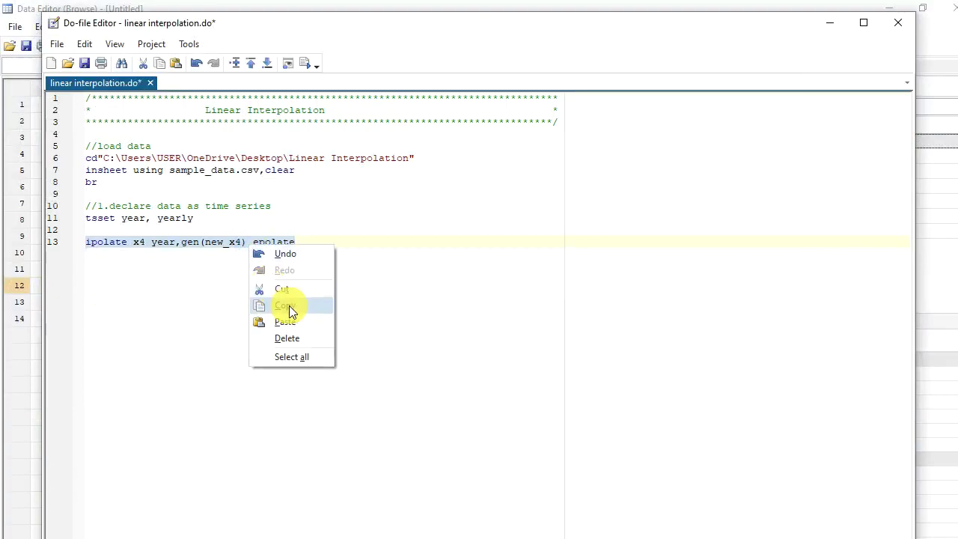
pyautogui.click(291, 309)
pyautogui.click(314, 254)
pyautogui.press('Return')
pyautogui.hotkey('ctrl', 'v')
# Step: Edit the duplicated interpolation line to read ipolate x2 year,gen(new_x2) epolate
pyautogui.click(149, 261)
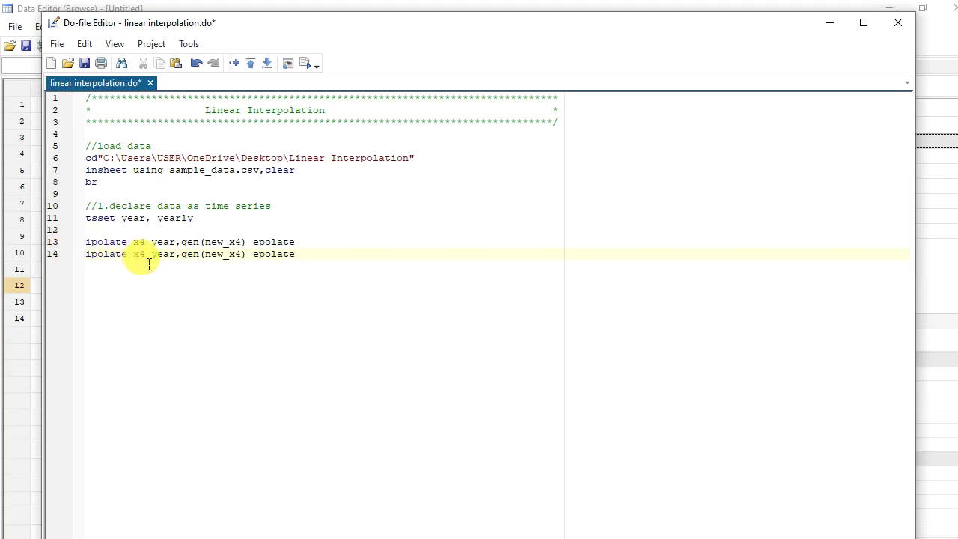
pyautogui.click(150, 264)
pyautogui.press('BackSpace')
pyautogui.write('2')
pyautogui.click(241, 261)
pyautogui.press('BackSpace')
pyautogui.write('2')
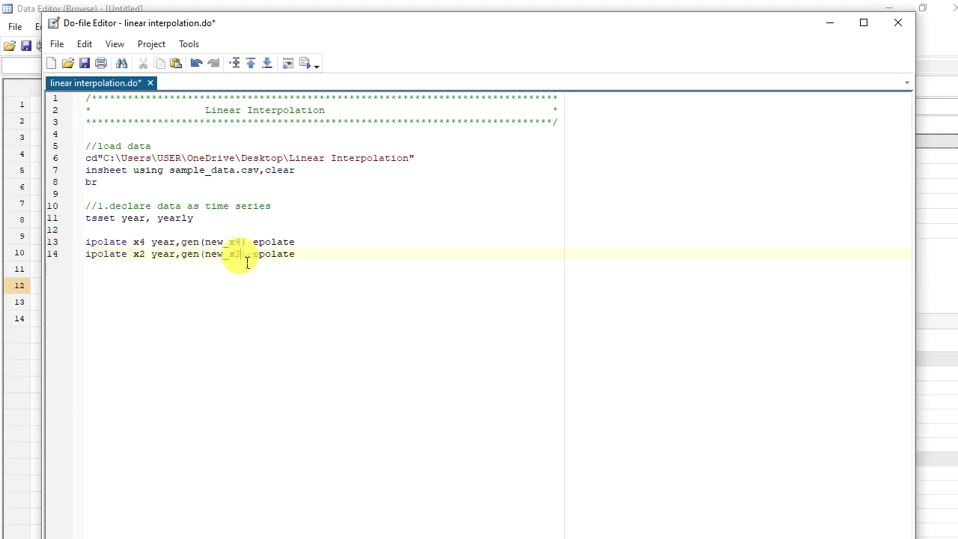
# Step: Run only the ipolate x2 line of the do-file and compare new_x2 with x2 in the data browser
pyautogui.tripleClick(85, 254)
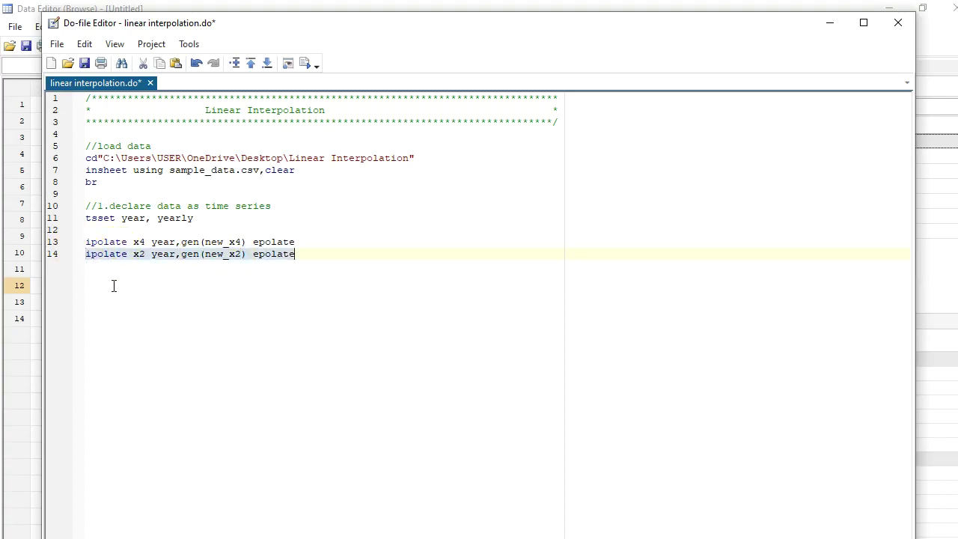
pyautogui.click(306, 61)
pyautogui.click(874, 171)
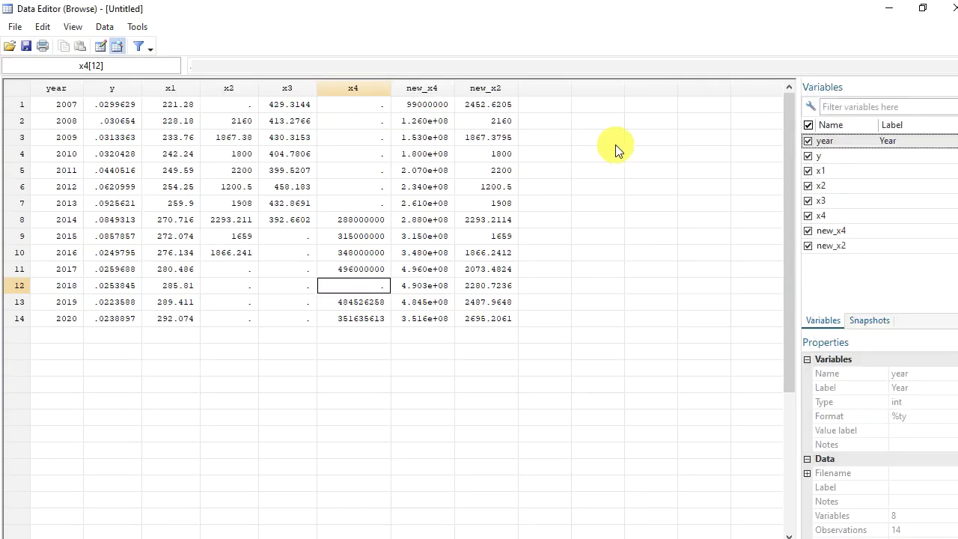
pyautogui.click(493, 93)
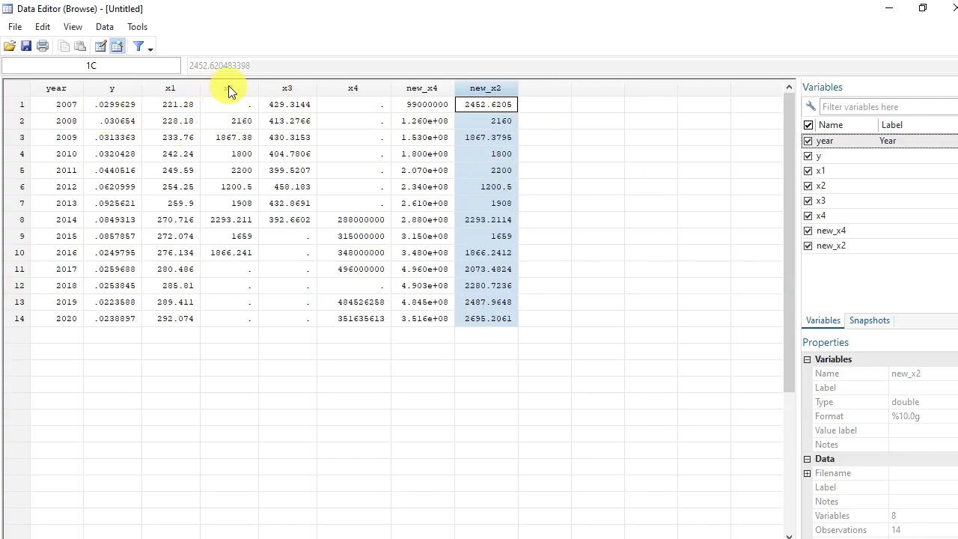
pyautogui.moveTo(228, 90); pyautogui.dragTo(352, 139)
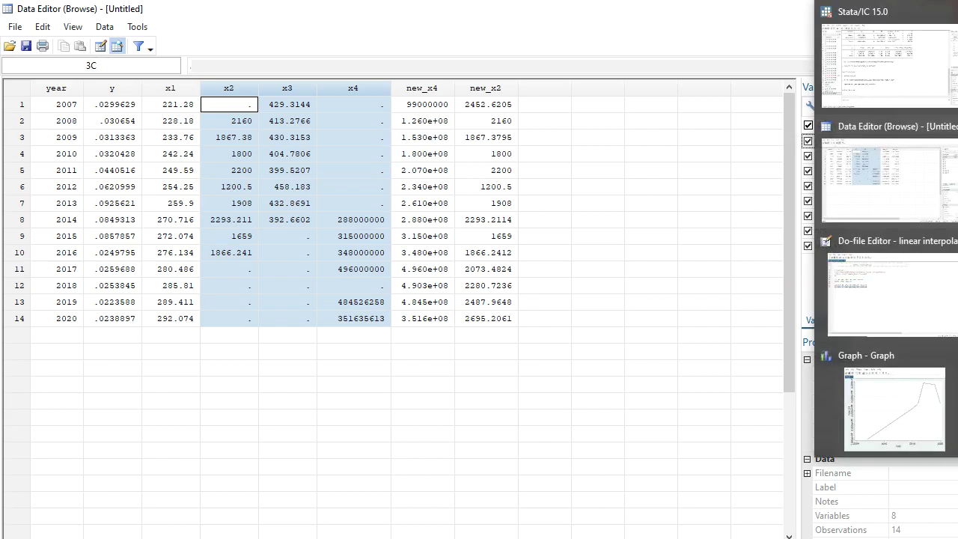
# Step: Remove the original variables with the command drop x2 x4 and check the remaining columns in the data browser
pyautogui.click(887, 55)
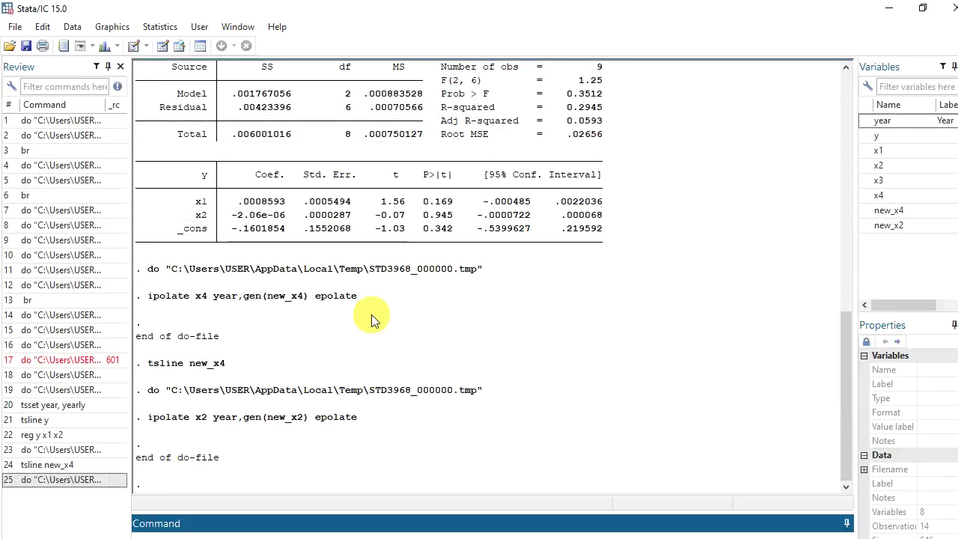
pyautogui.write('drop x2 x4')
pyautogui.press('Return')
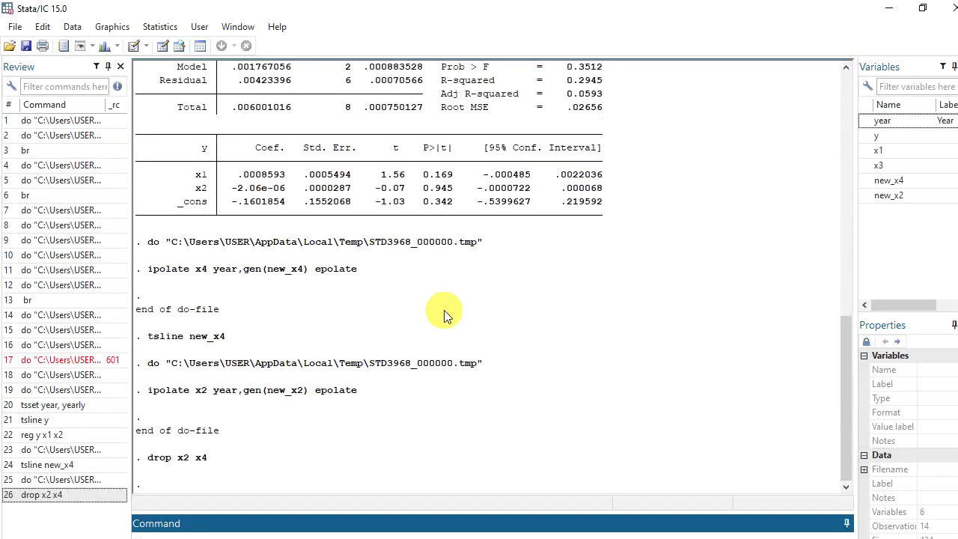
pyautogui.click(154, 468)
pyautogui.click(200, 467)
pyautogui.moveTo(152, 457); pyautogui.dragTo(164, 456)
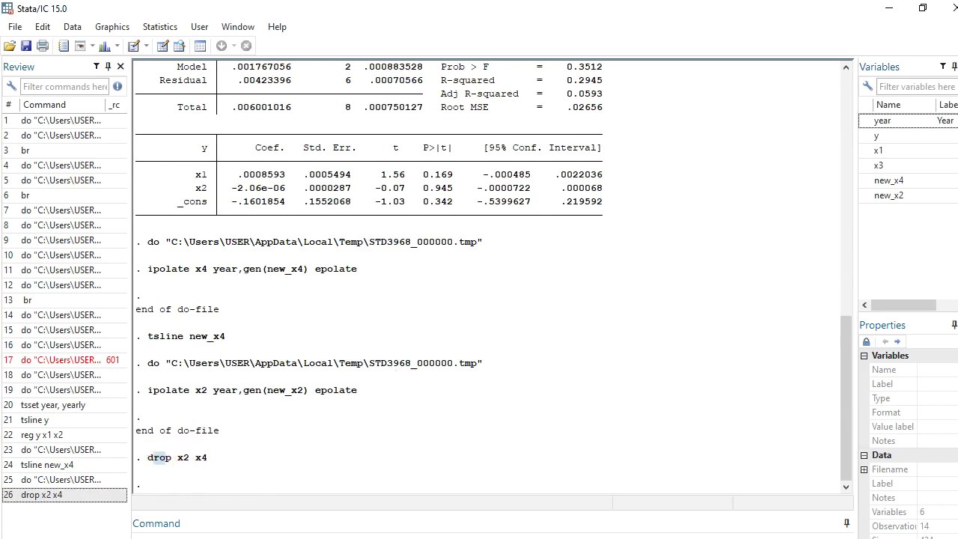
pyautogui.click(857, 166)
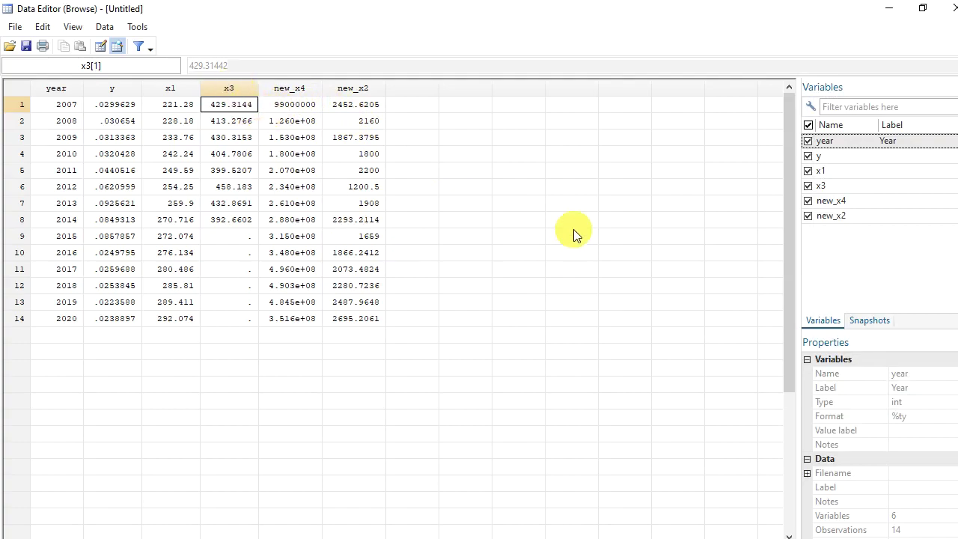
# Step: Duplicate the ipolate x2 line on a new line at the end of the do-file
pyautogui.moveTo(957, 111)
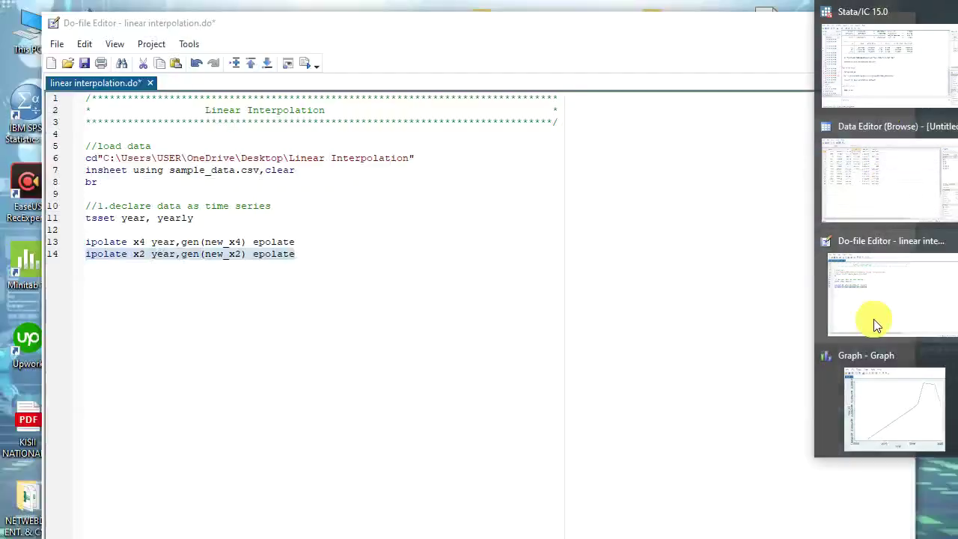
pyautogui.click(873, 319)
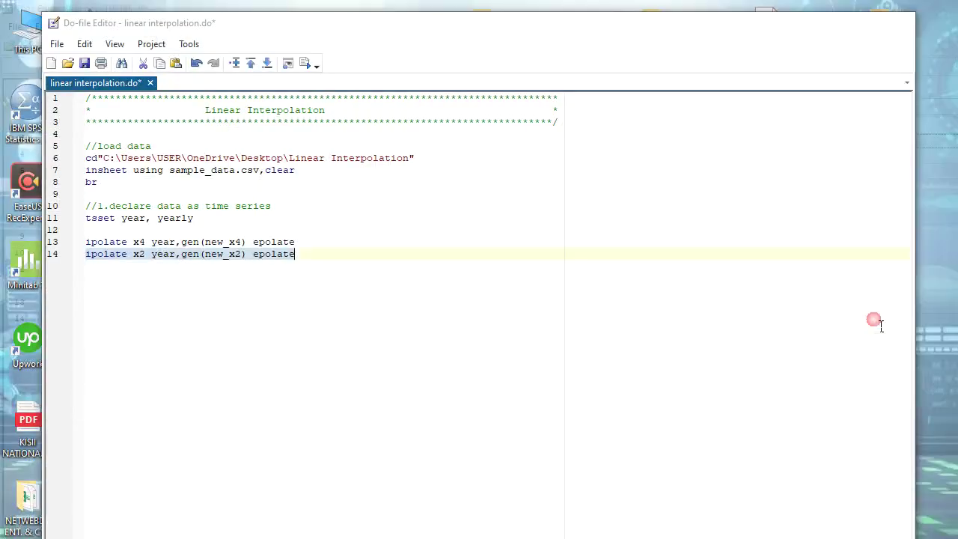
pyautogui.rightClick(208, 253)
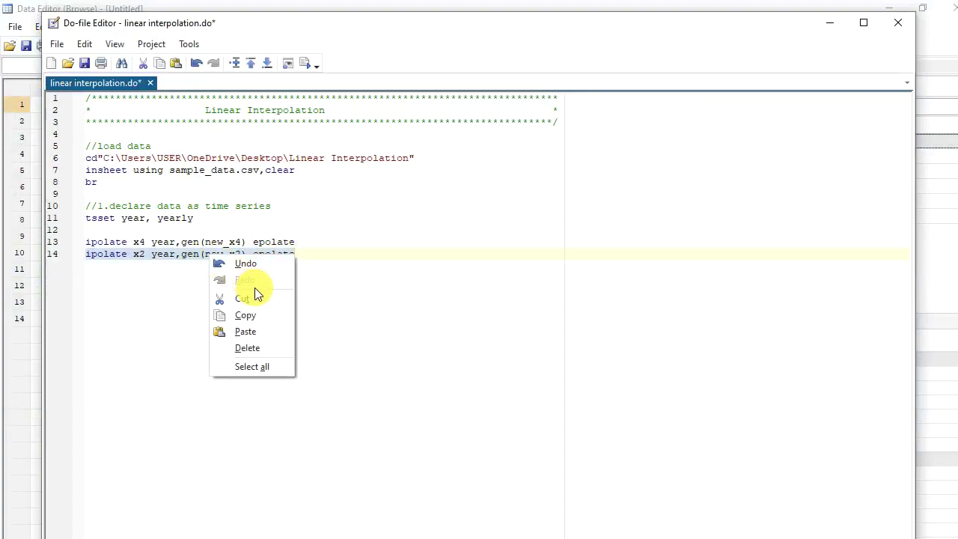
pyautogui.click(255, 317)
pyautogui.click(109, 274)
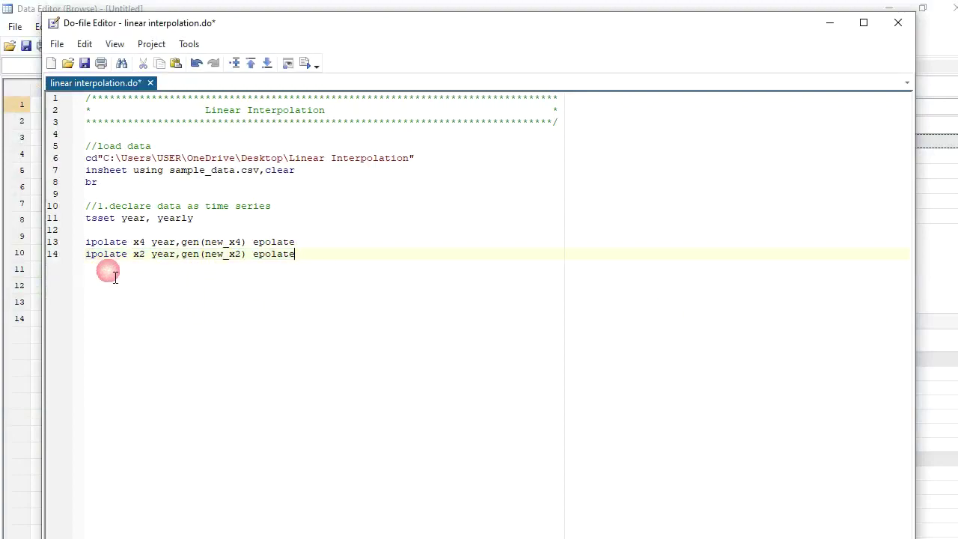
pyautogui.press('Return')
pyautogui.hotkey('ctrl', 'v')
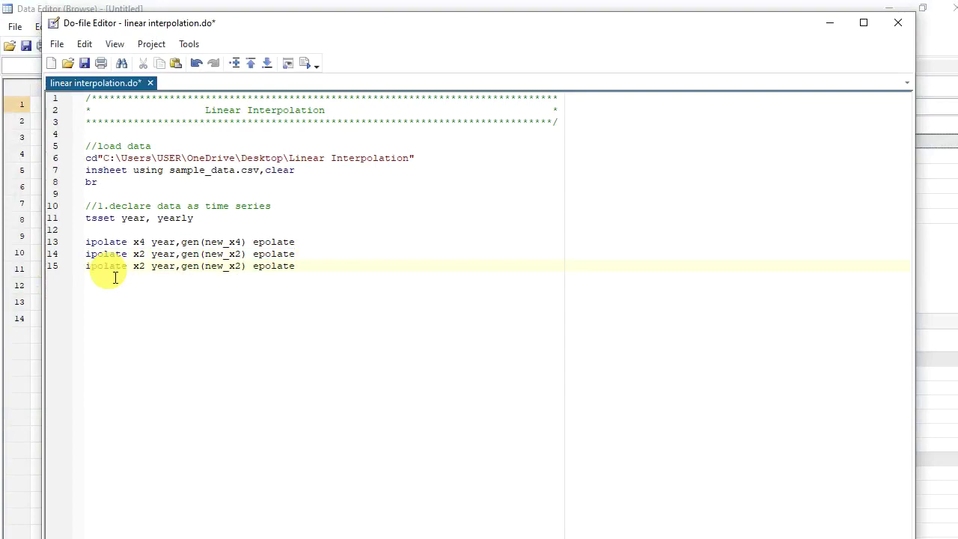
# Step: Edit the duplicated line to read ipolate x3 year,gen(new_x3) epolate and run only that line
pyautogui.click(150, 275)
pyautogui.press('BackSpace')
pyautogui.write('3')
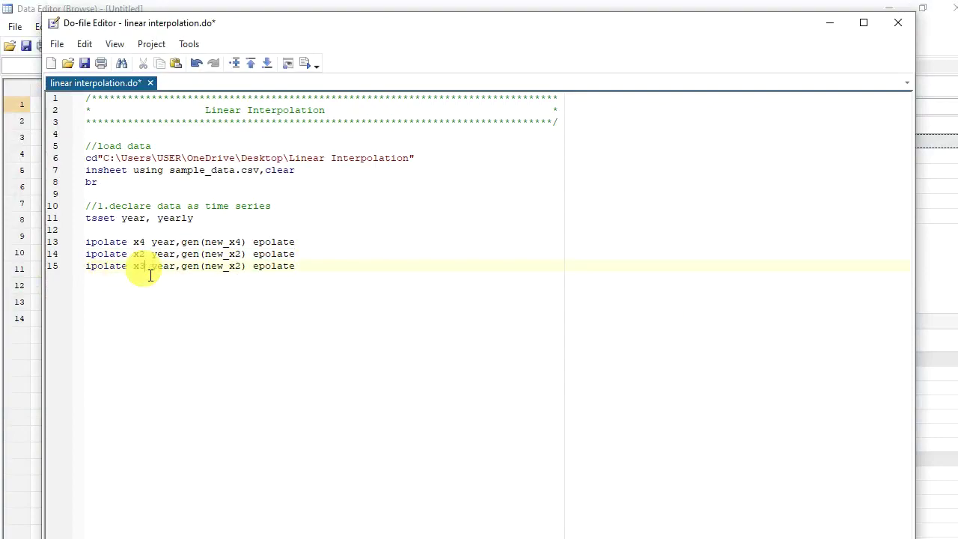
pyautogui.click(243, 274)
pyautogui.press('BackSpace')
pyautogui.write('3')
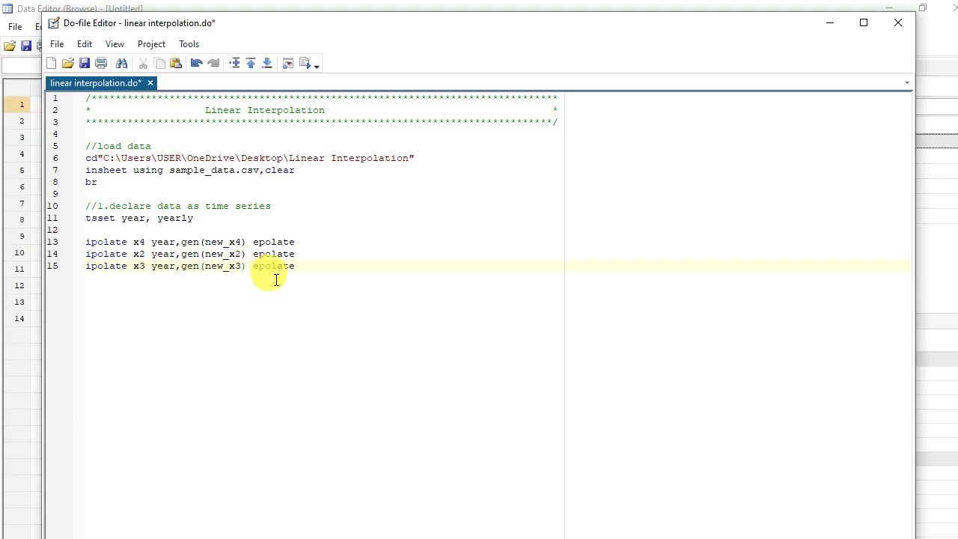
pyautogui.click(306, 270)
pyautogui.keyDown('shift'); pyautogui.click(86, 270); pyautogui.keyUp('shift')
pyautogui.click(310, 55)
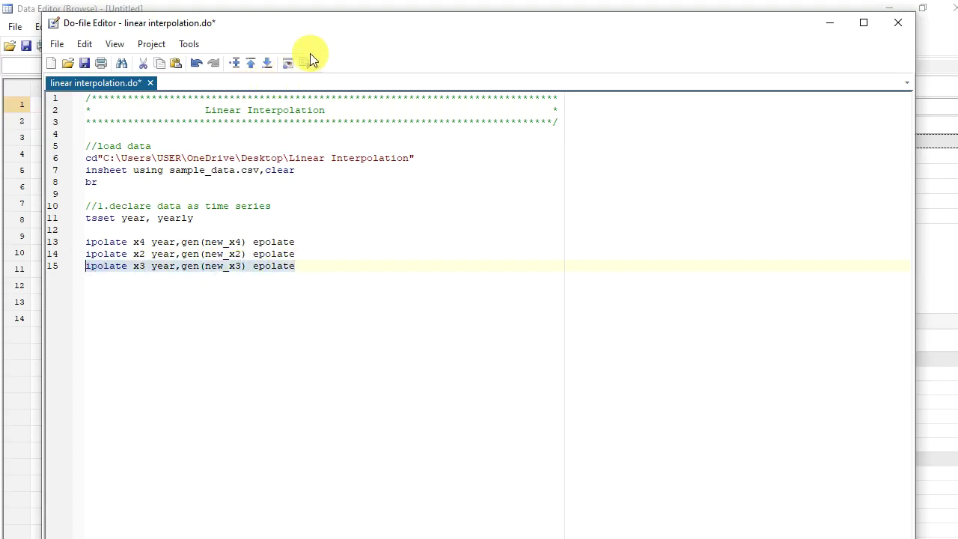
# Step: Add the line drop x3 to the do-file, run it, and review all observations in the data browser
pyautogui.click(139, 295)
pyautogui.click(204, 298)
pyautogui.press('Return')
pyautogui.write('drop x3')
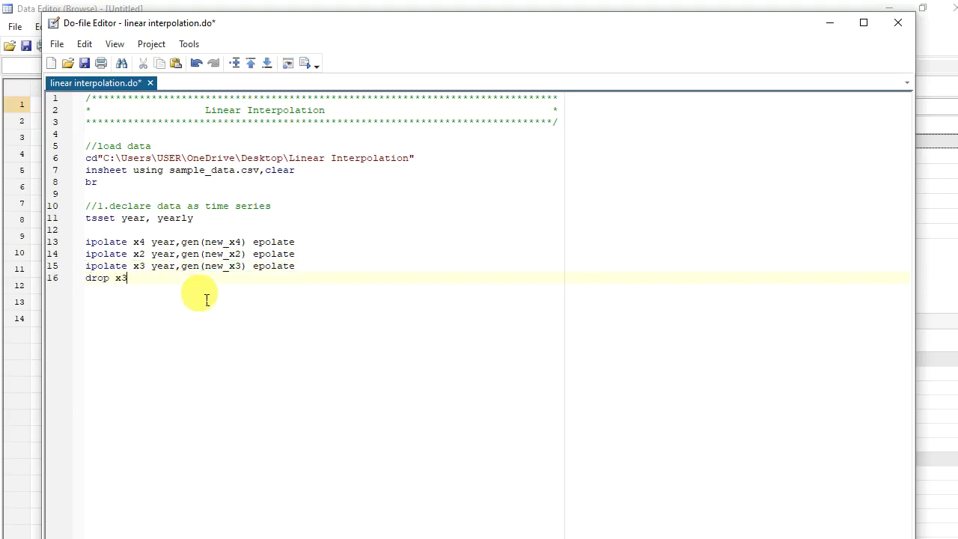
pyautogui.moveTo(165, 280); pyautogui.dragTo(88, 280)
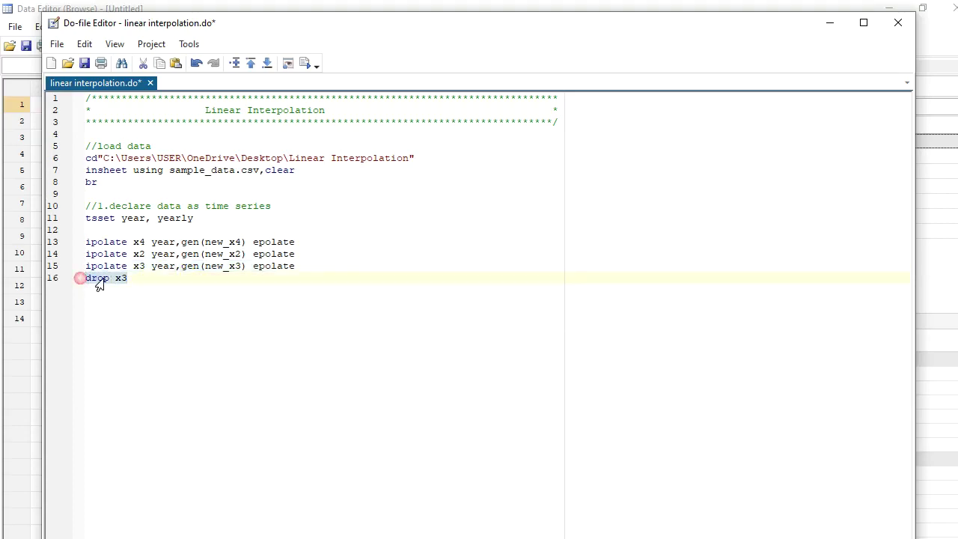
pyautogui.click(305, 63)
pyautogui.click(864, 161)
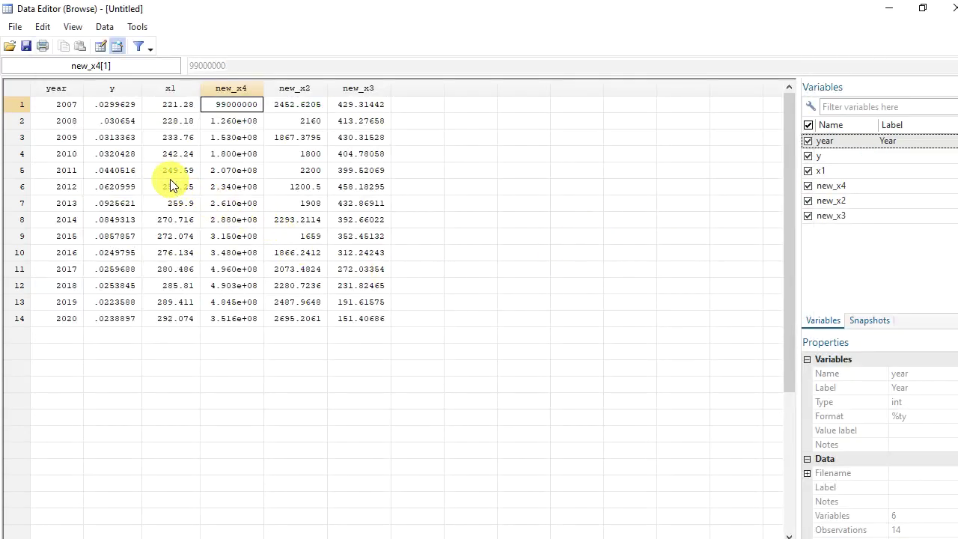
pyautogui.moveTo(45, 106); pyautogui.dragTo(392, 321)
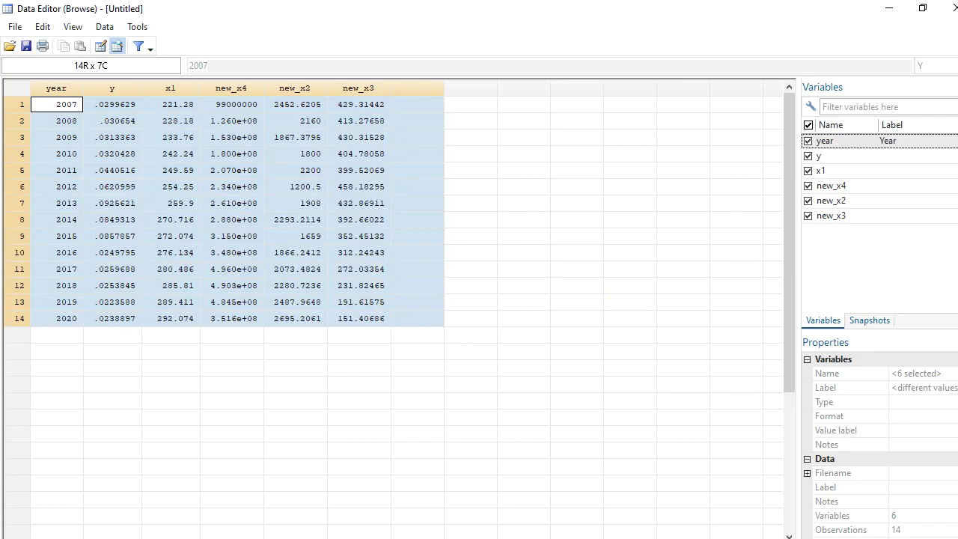
# Step: Add the line save complete_data.dta at the end of the do-file and run it to save the dataset
pyautogui.moveTo(957, 232)
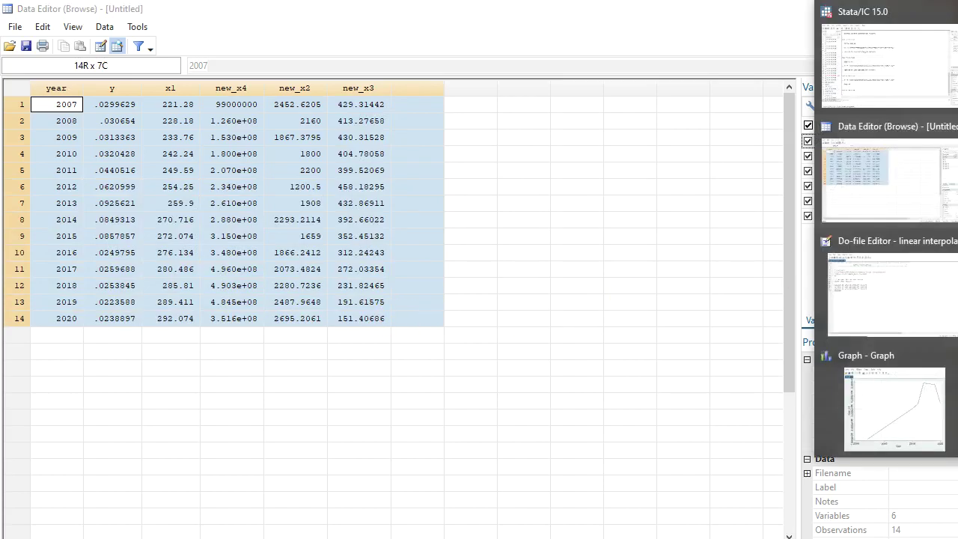
pyautogui.click(858, 298)
pyautogui.click(116, 321)
pyautogui.write('save')
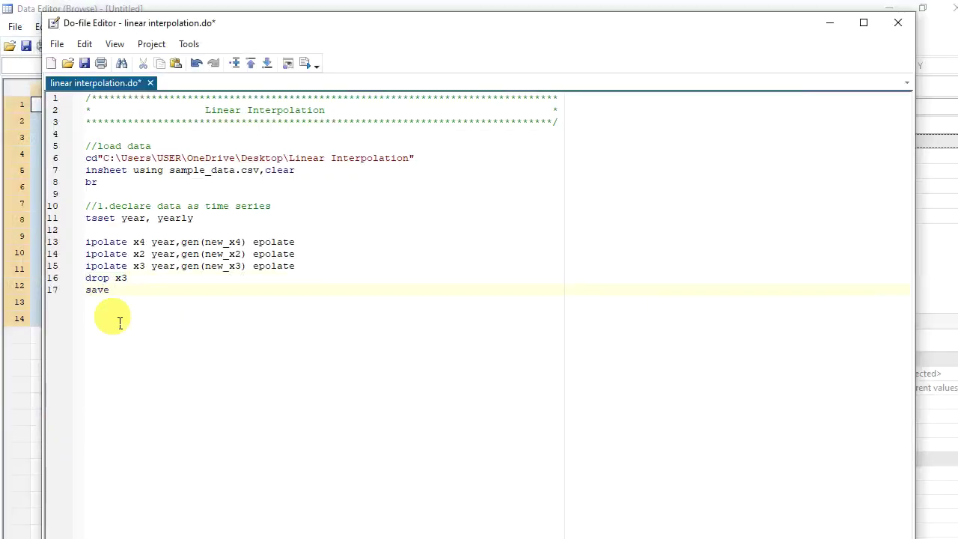
pyautogui.write(' complete_data.dta')
pyautogui.moveTo(220, 294); pyautogui.dragTo(64, 300)
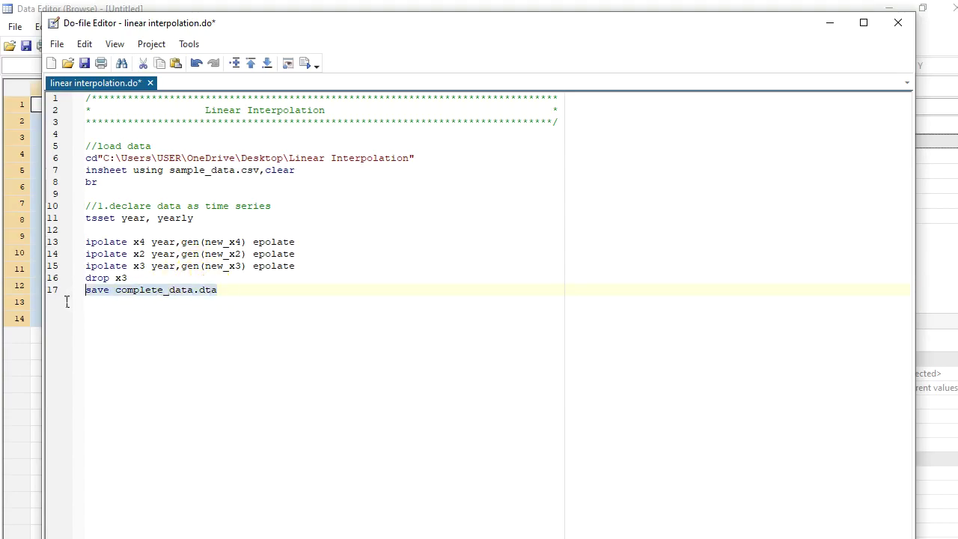
pyautogui.click(302, 64)
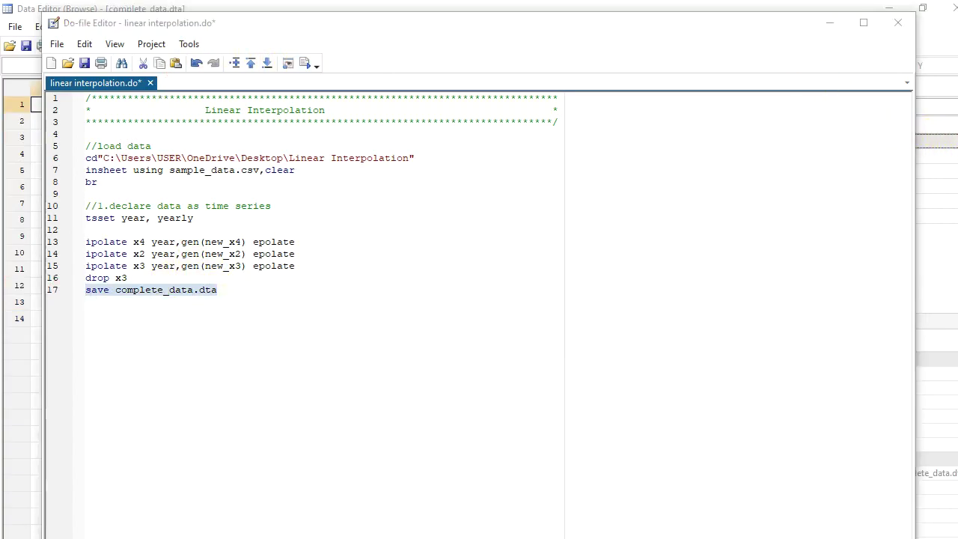
# Step: Check the save output in the results and the complete_data.dta file in the Linear Interpolation folder, then minimize the folder window
pyautogui.moveTo(949, 140)
pyautogui.click(901, 101)
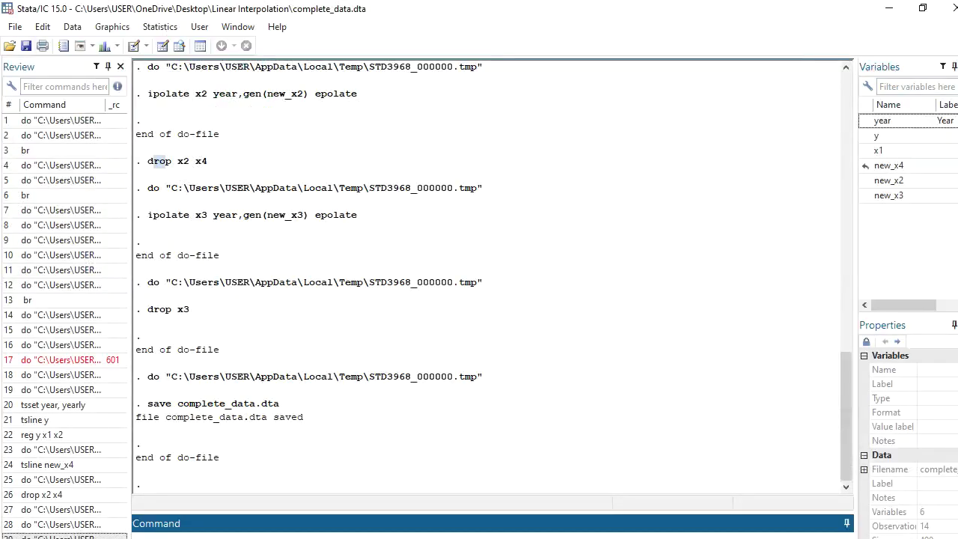
pyautogui.moveTo(955, 112)
pyautogui.click(917, 106)
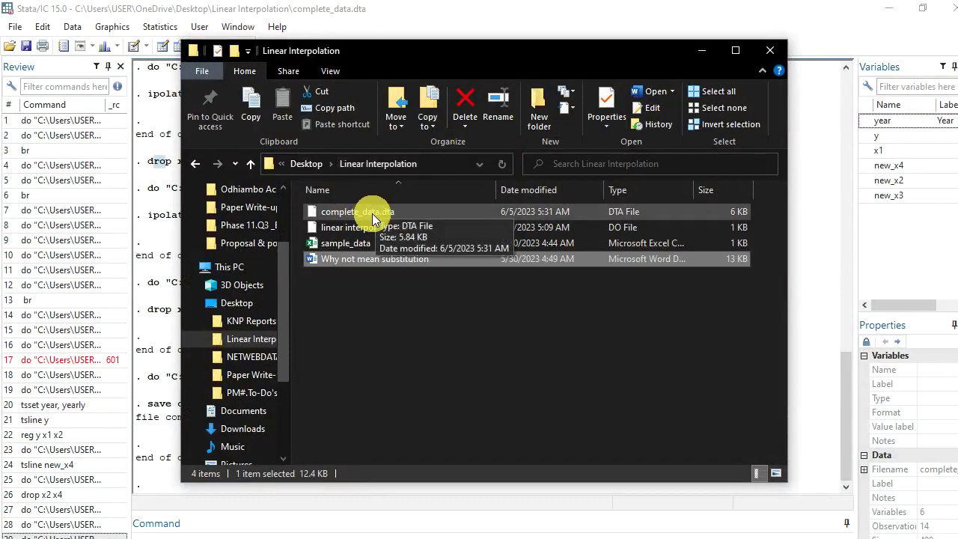
pyautogui.click(702, 50)
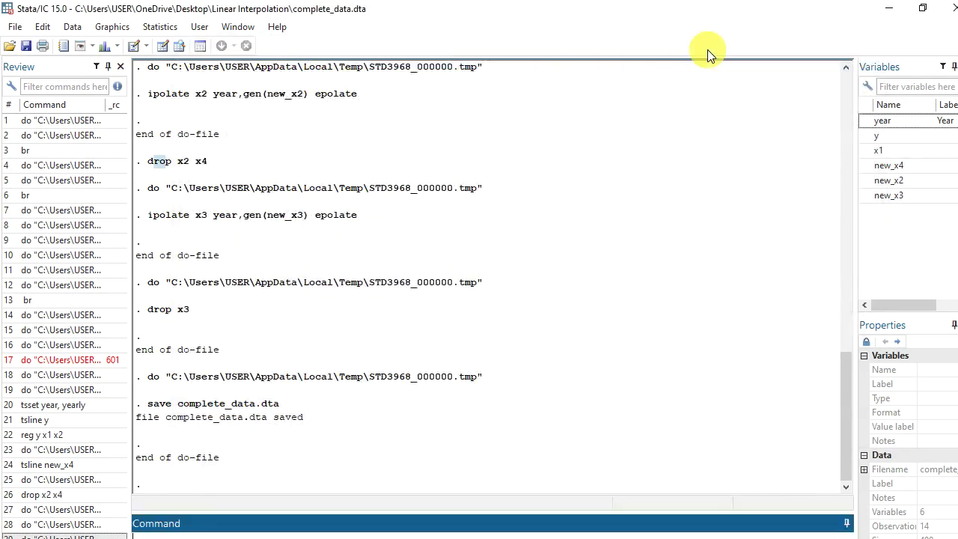